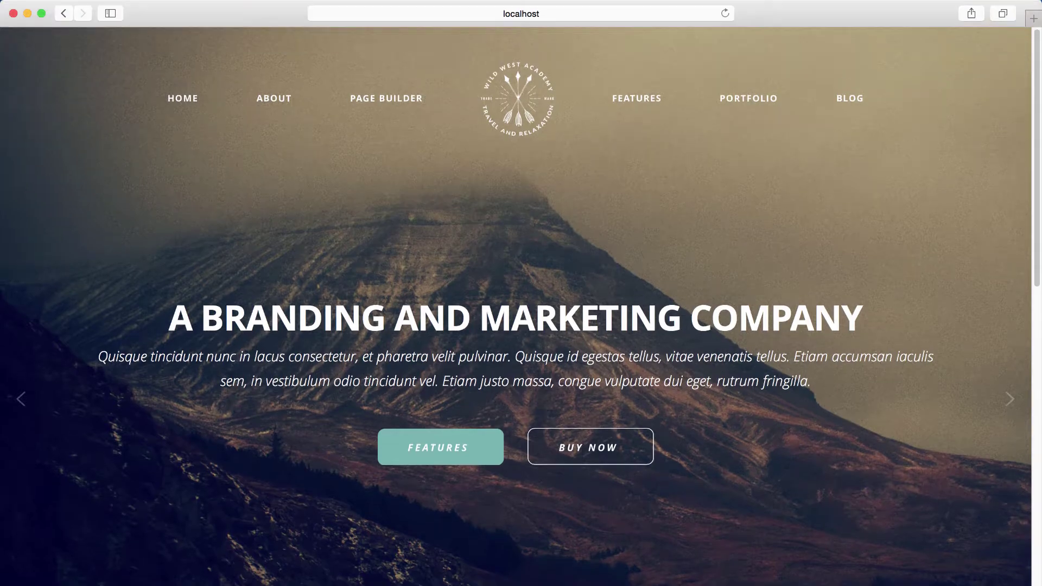
Step: Look through the whole home page from the header down to the Let's Talk contact form and back
scroll(521, 307, "down", 9)
left_click_drag(1037, 354, 1037, 575)
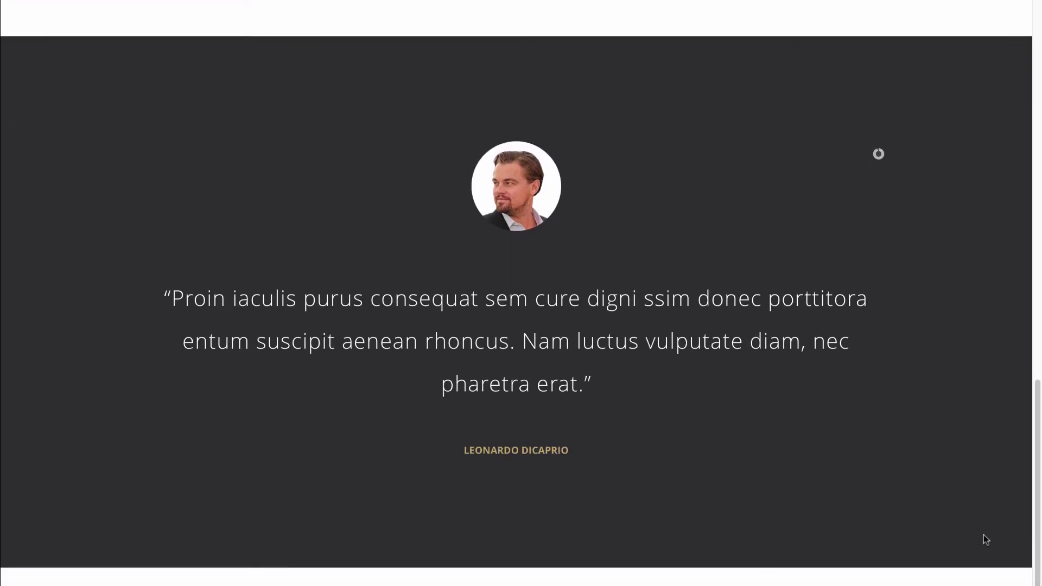
scroll(983, 535, "down", 9)
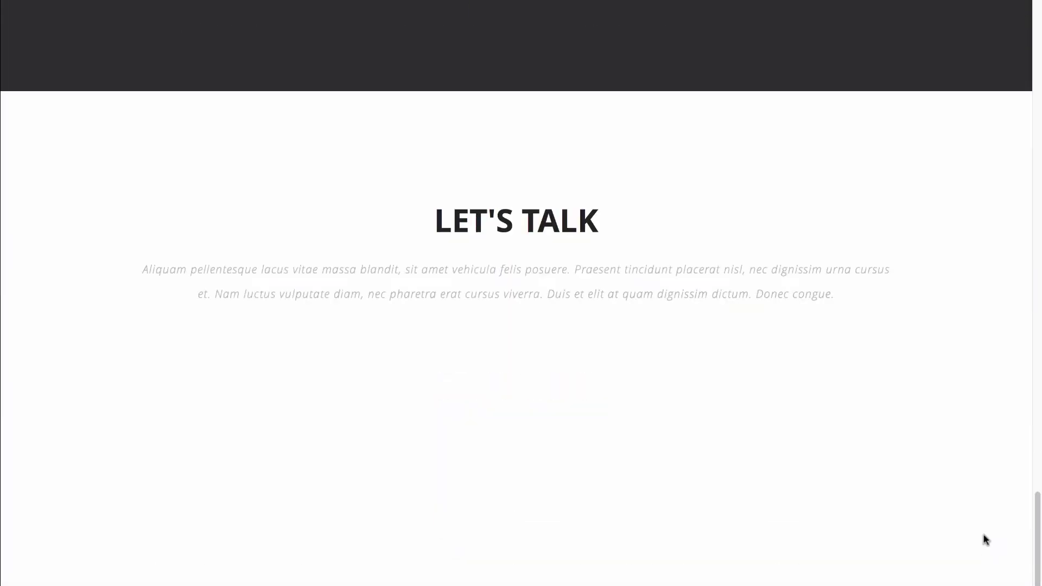
scroll(983, 535, "down", 3)
scroll(983, 535, "down", 1)
scroll(984, 535, "up", 3)
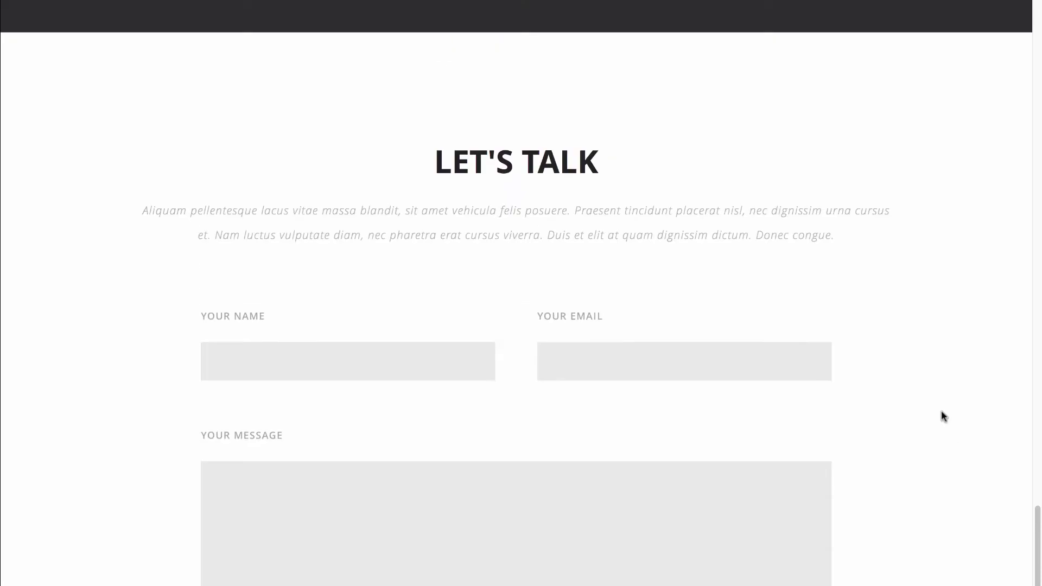
scroll(944, 415, "up", 3)
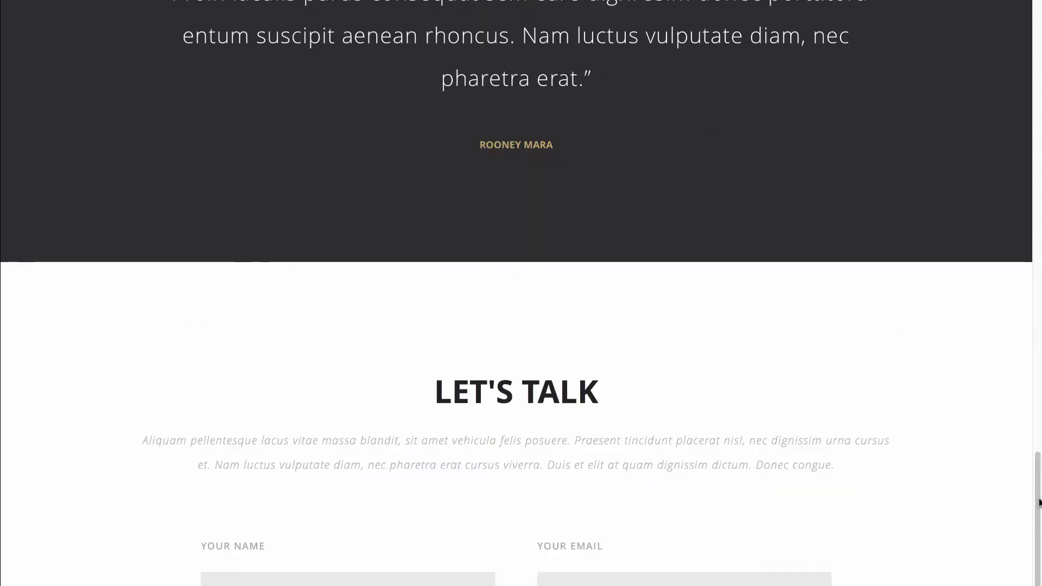
left_click_drag(1039, 502, 1038, 585)
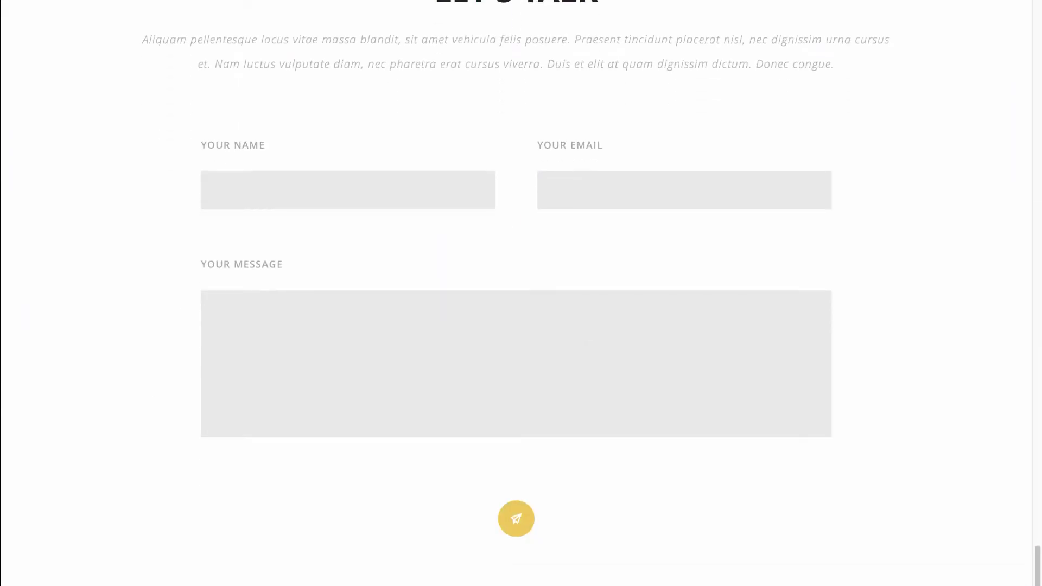
scroll(993, 574, "up", 1)
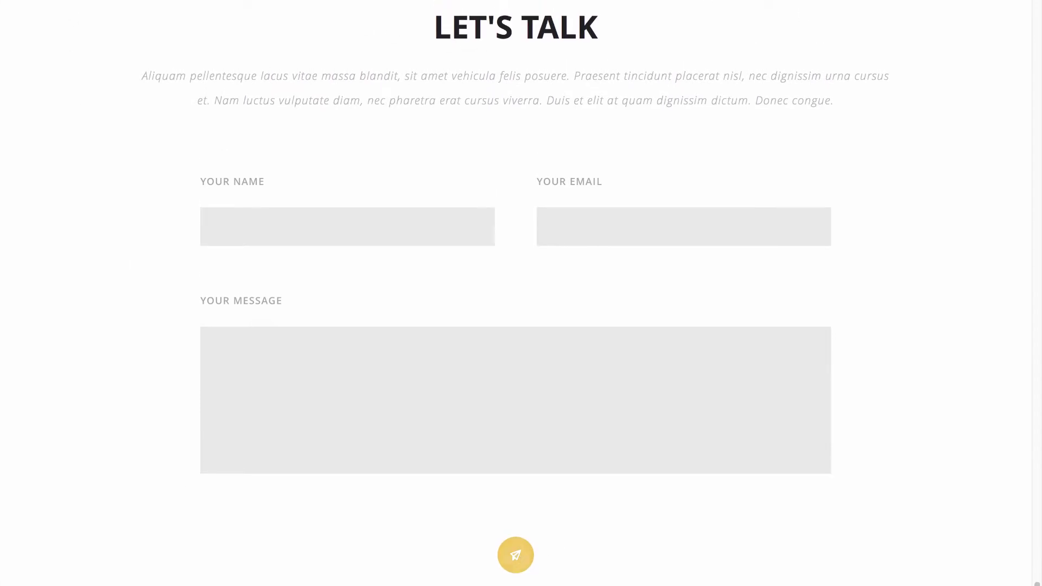
scroll(1039, 543, "down", 5)
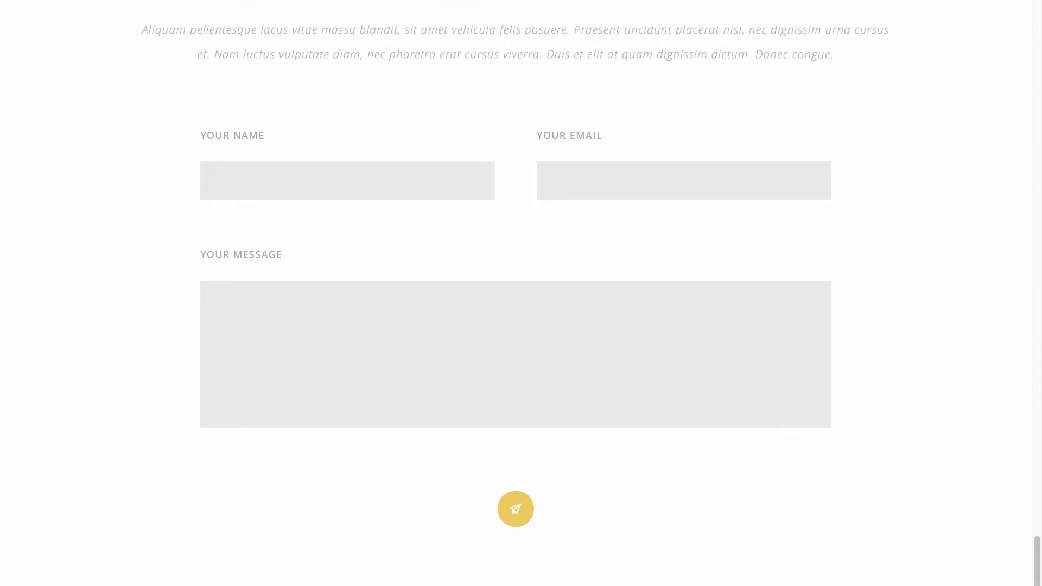
scroll(1039, 537, "up", 15)
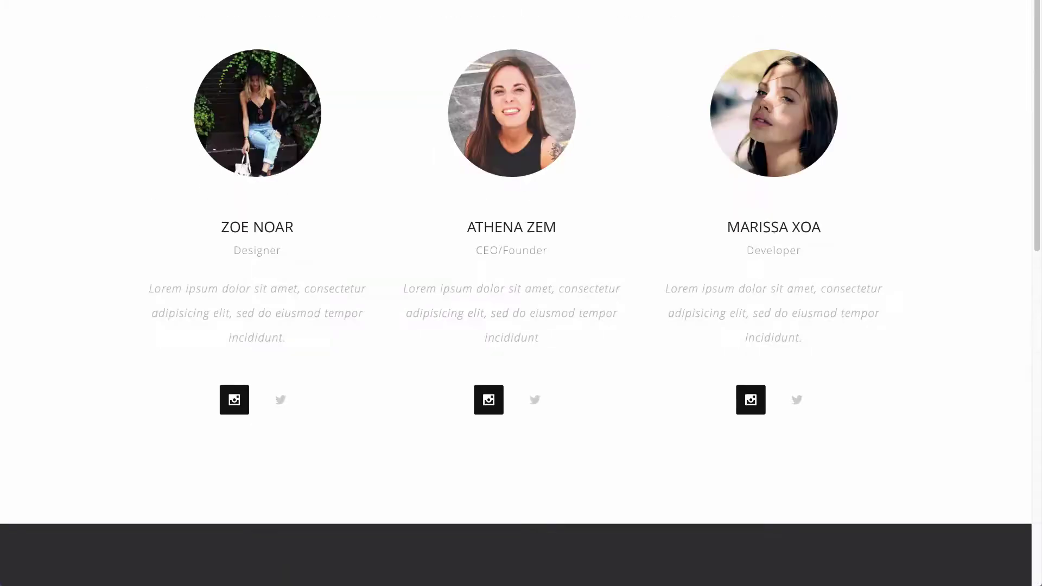
scroll(515, 293, "up", 10)
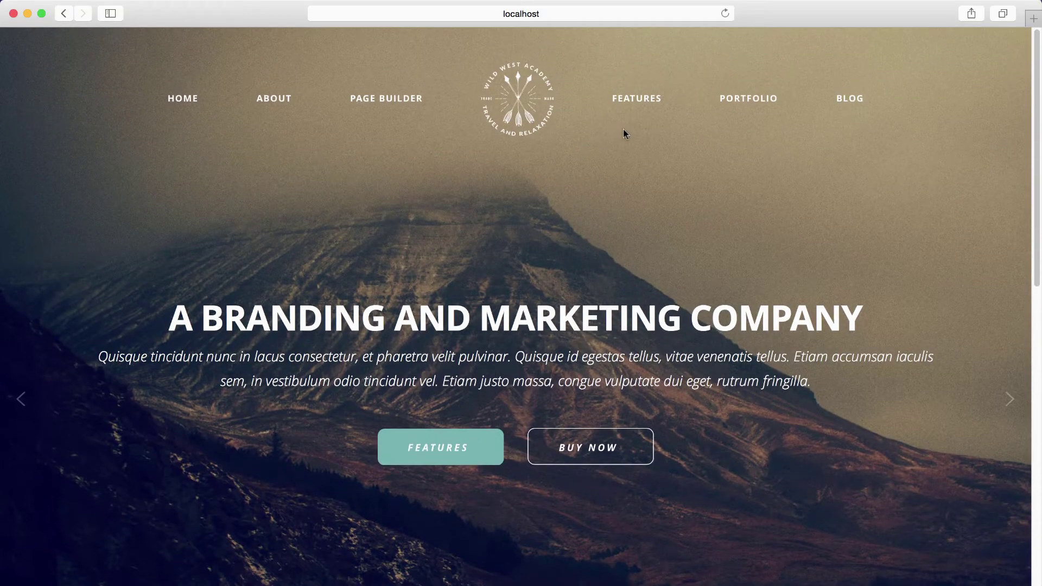
Step: Examine the Features submenu in the site navigation and cycle through the header slider's slides
mouse_move(637, 108)
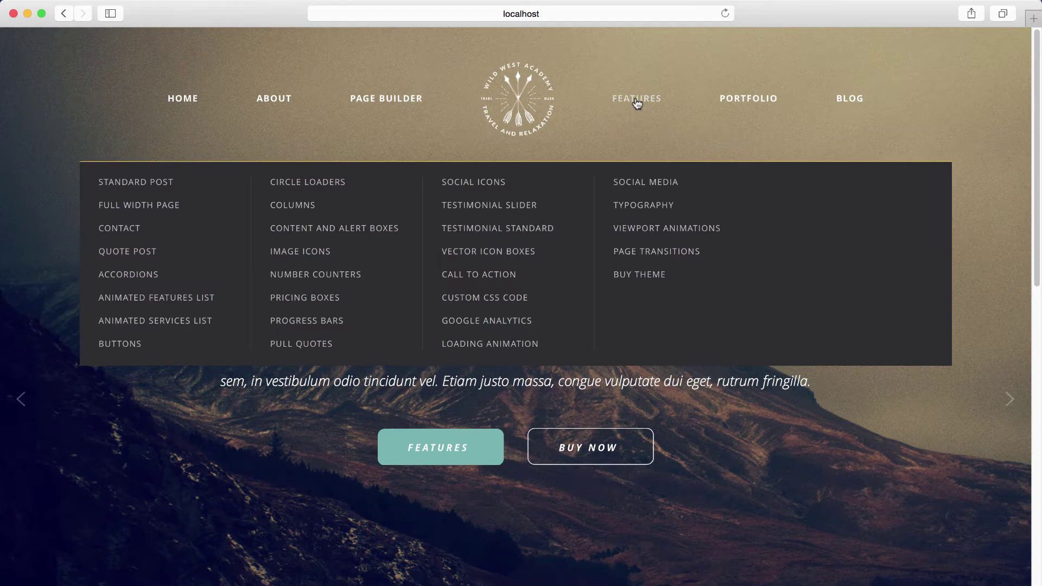
mouse_move(171, 105)
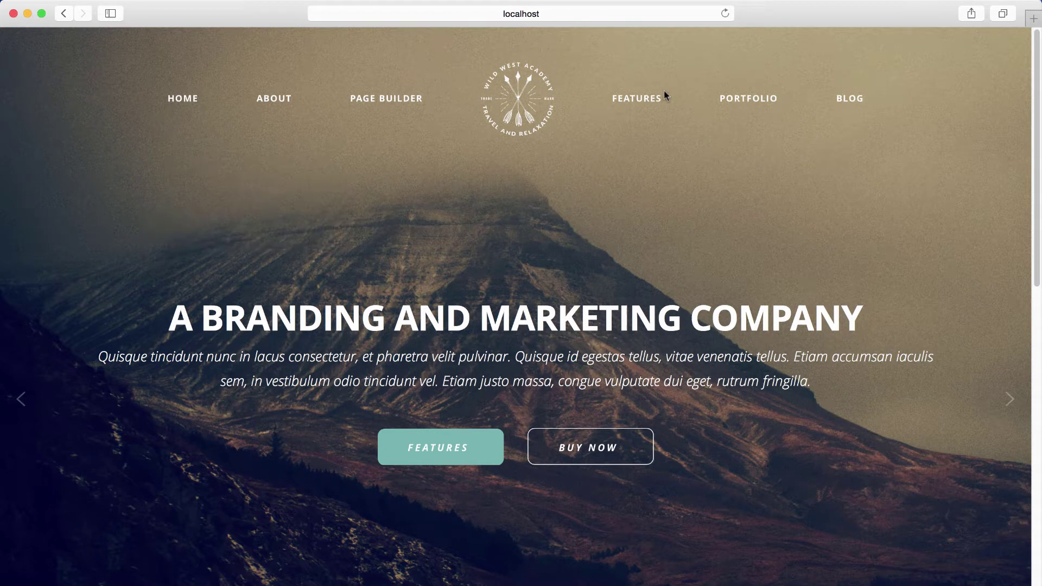
mouse_move(651, 131)
left_click(1010, 400)
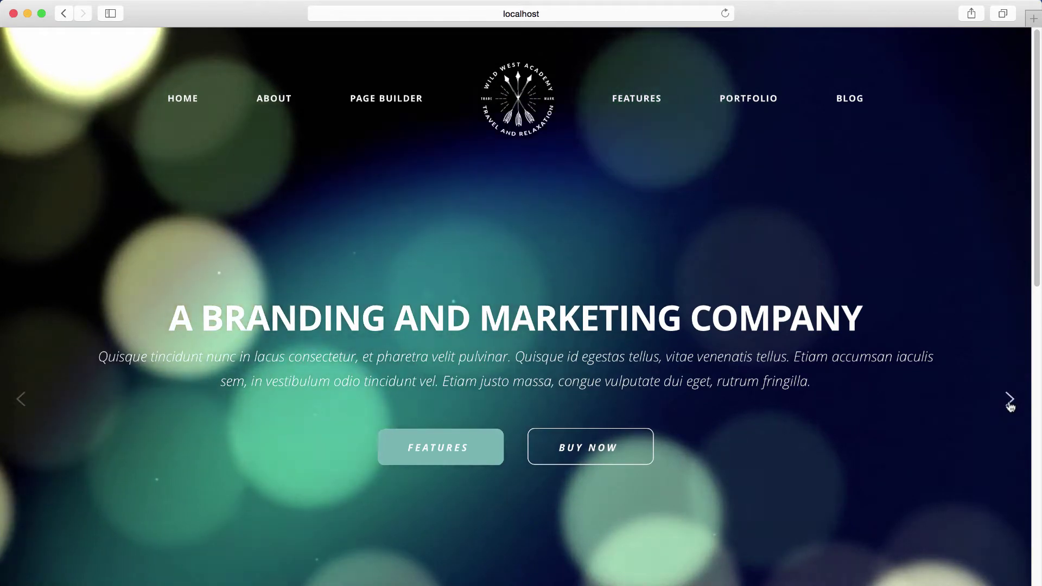
left_click(1009, 400)
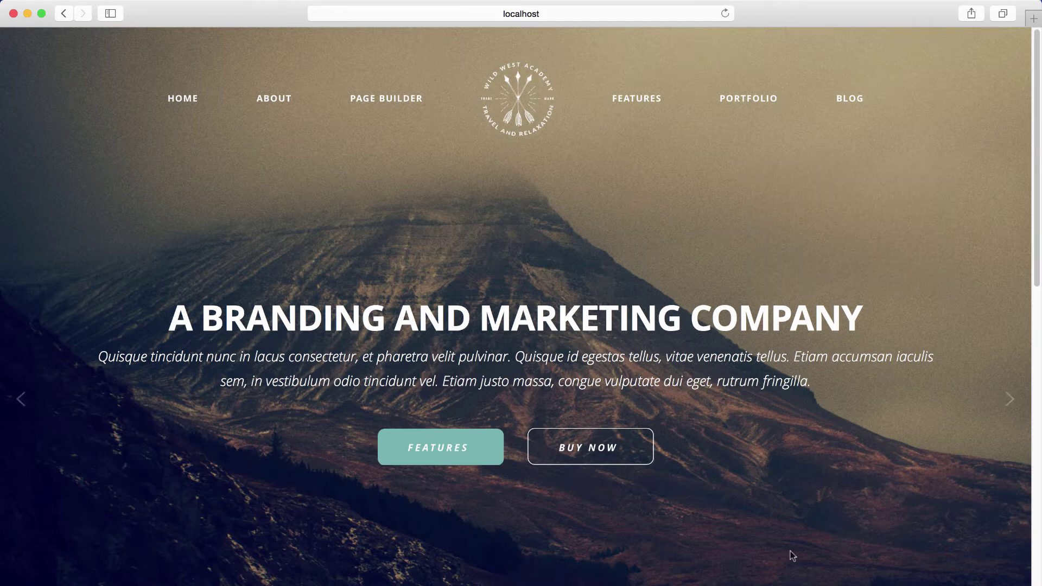
scroll(764, 554, "down", 7)
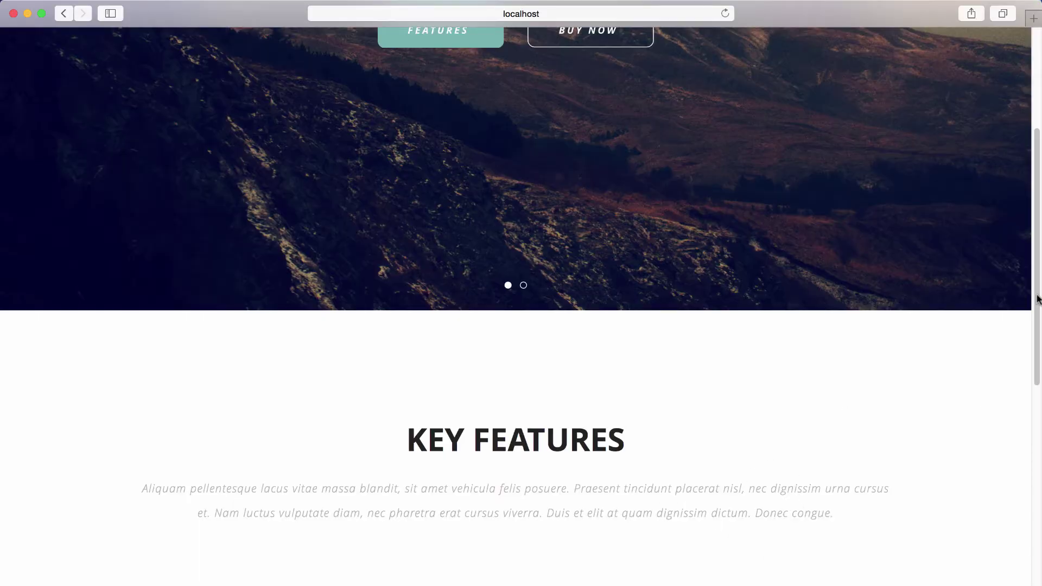
left_click_drag(1037, 295, 1037, 80)
Step: Open the WordPress admin login page at localhost/platodist/wp-admin/
left_click(605, 18)
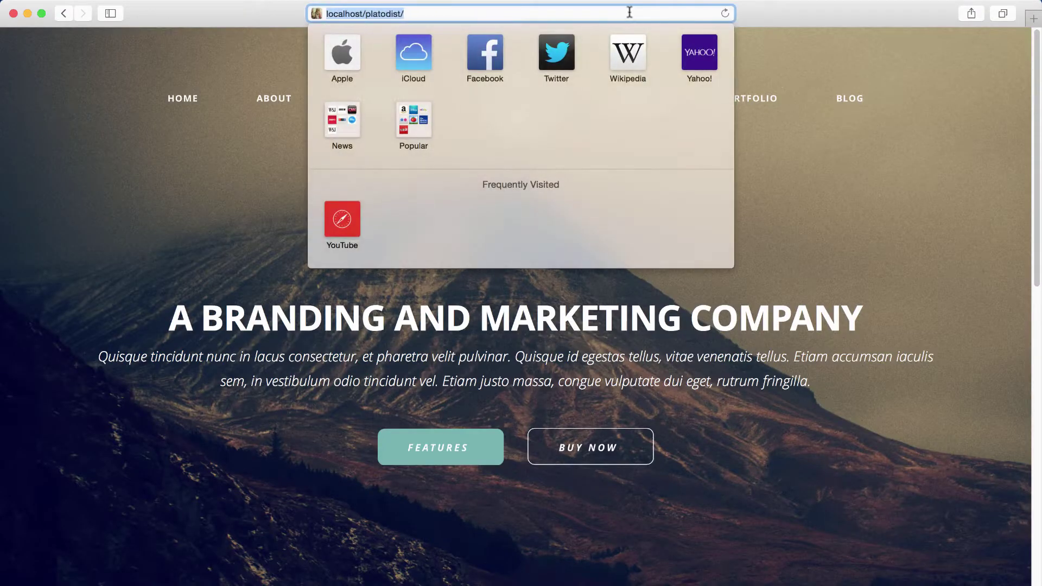
left_click(629, 11)
type("wp-admin/")
key("Return")
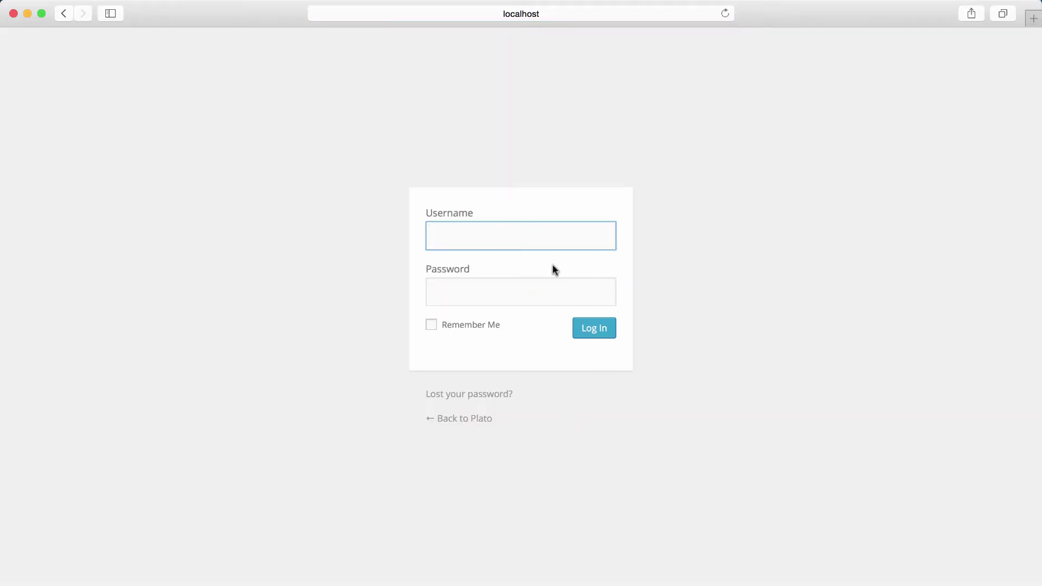
Step: Log in to the WordPress dashboard with the account username and password
type("karl")
key("Tab")
type("k•••••••")
key("Return")
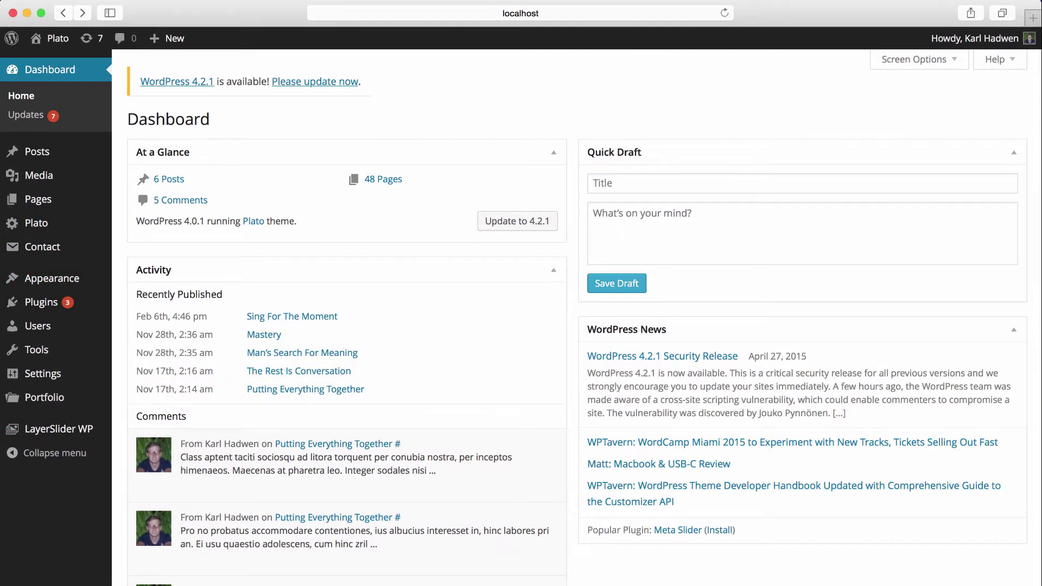
Step: Visit the Plato site's front end from the dashboard and reload the page
mouse_move(54, 39)
left_click(52, 62)
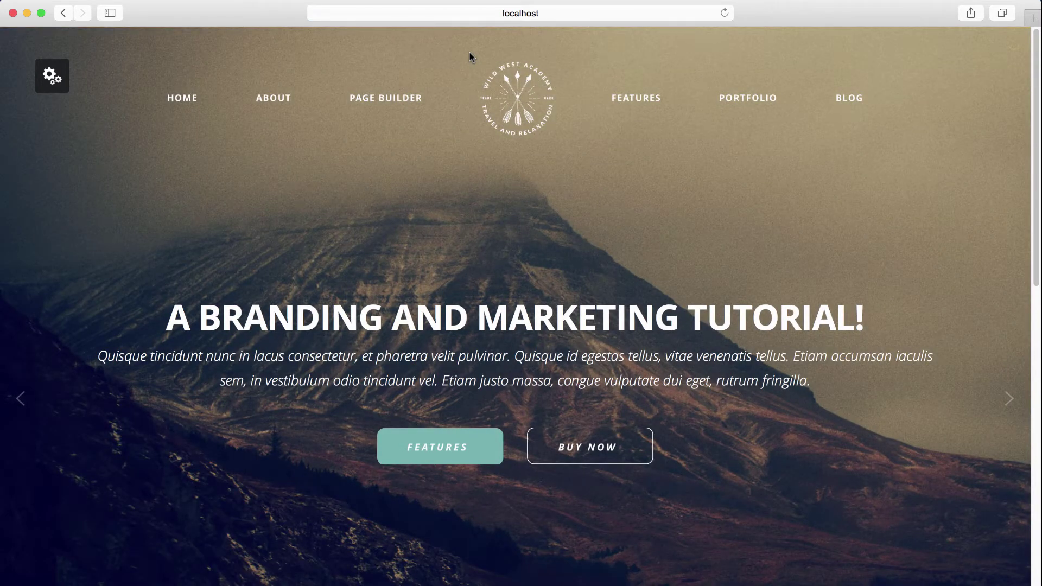
left_click(724, 14)
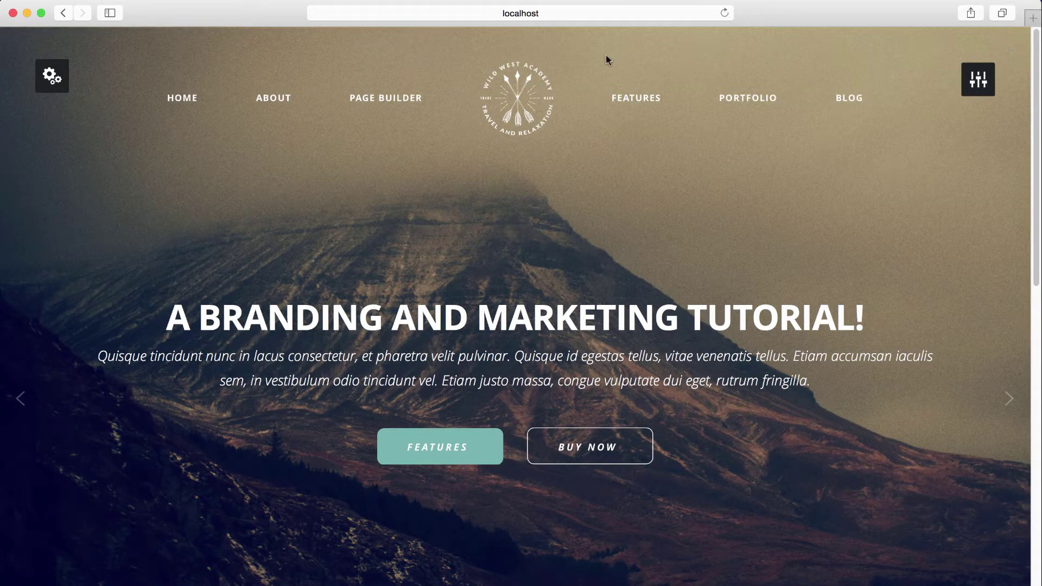
Step: Check the page builder's section categories, and look over the editable page down to the contact form and back
left_click(52, 76)
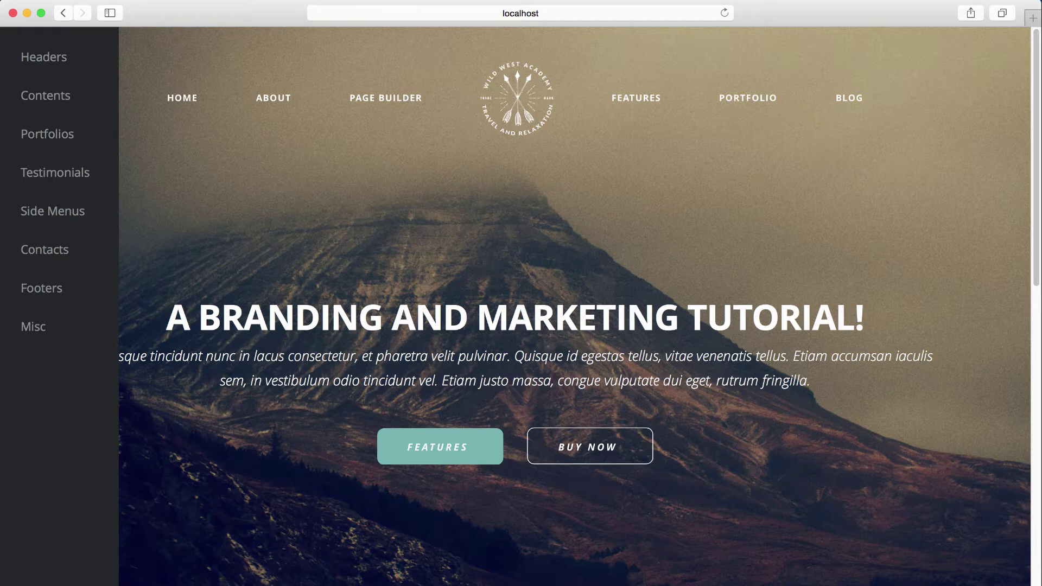
scroll(381, 548, "down", 10)
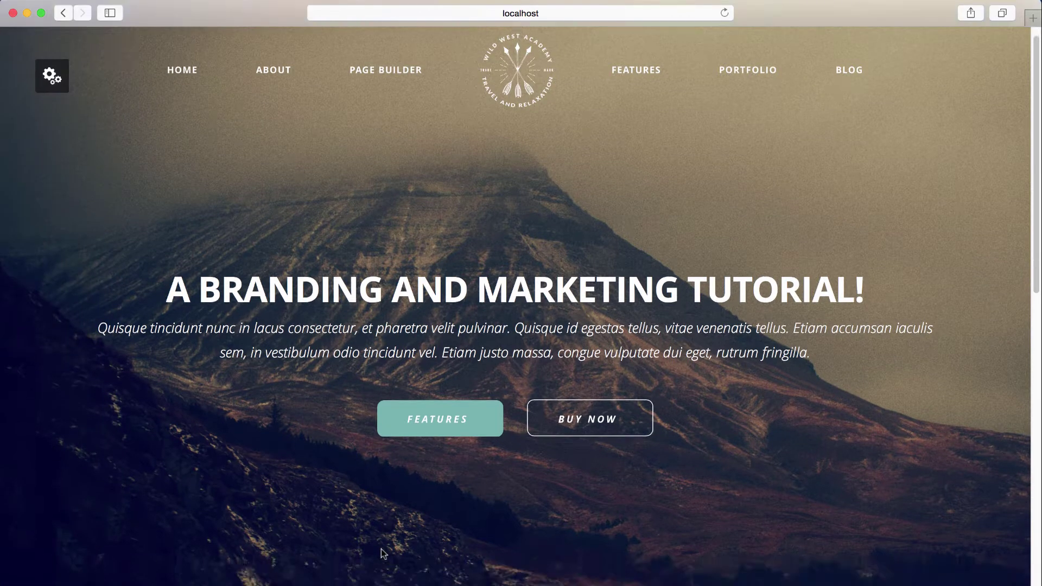
scroll(992, 491, "down", 15)
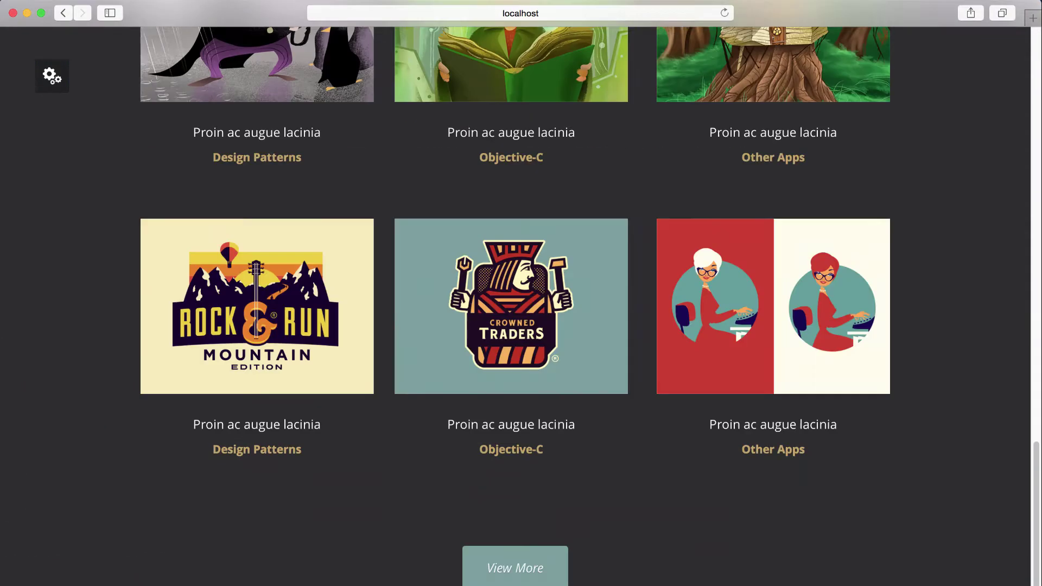
scroll(516, 299, "down", 3)
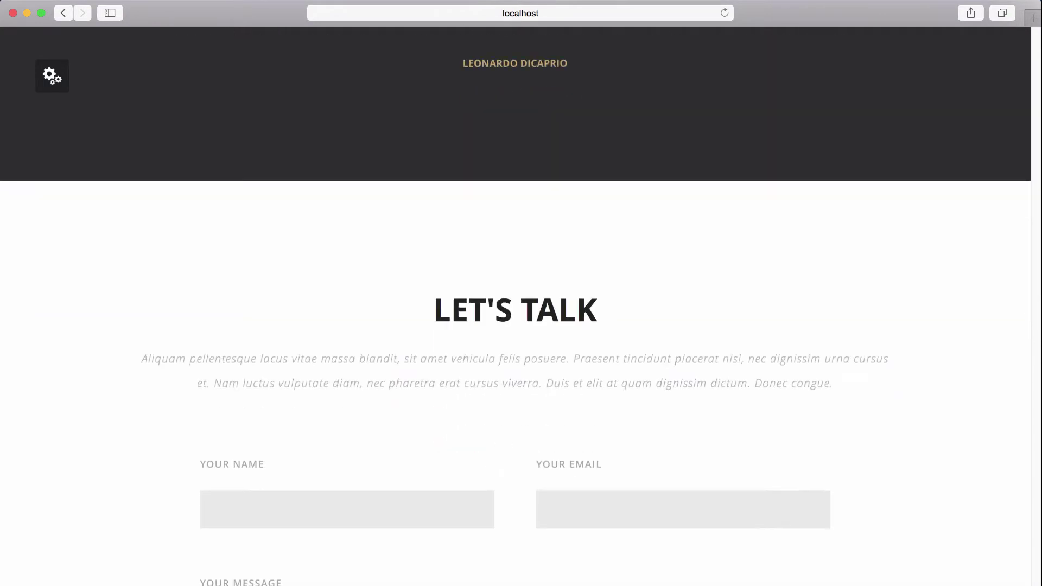
scroll(516, 326, "up", 15)
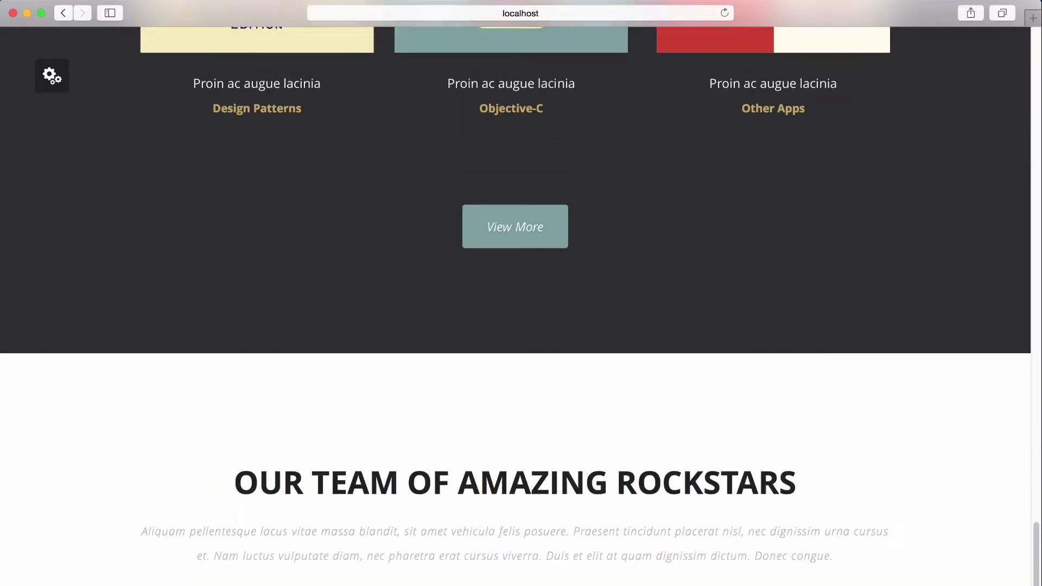
scroll(1034, 454, "up", 15)
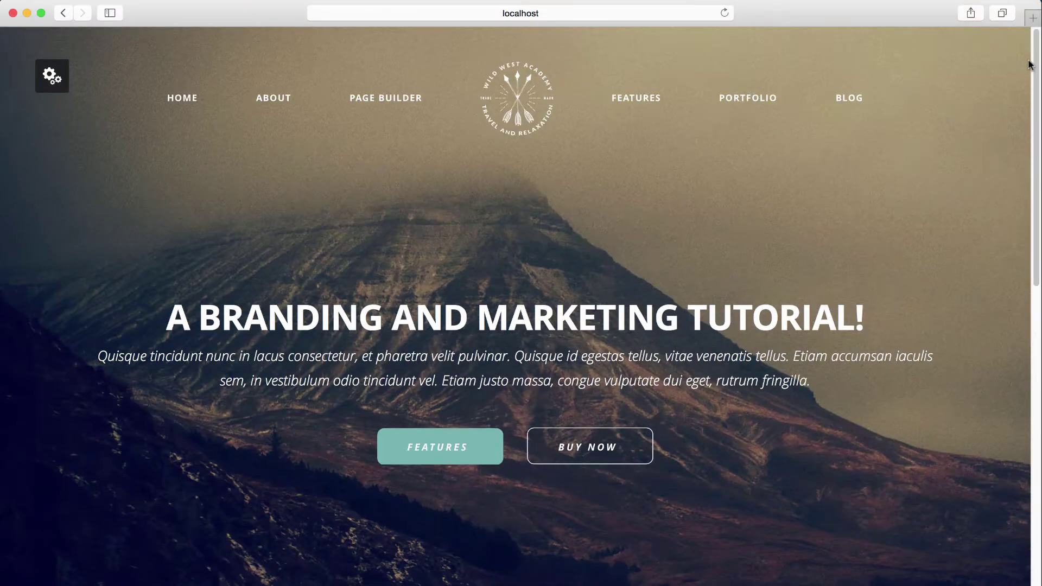
scroll(1034, 454, "down", 17)
scroll(1034, 453, "down", 15)
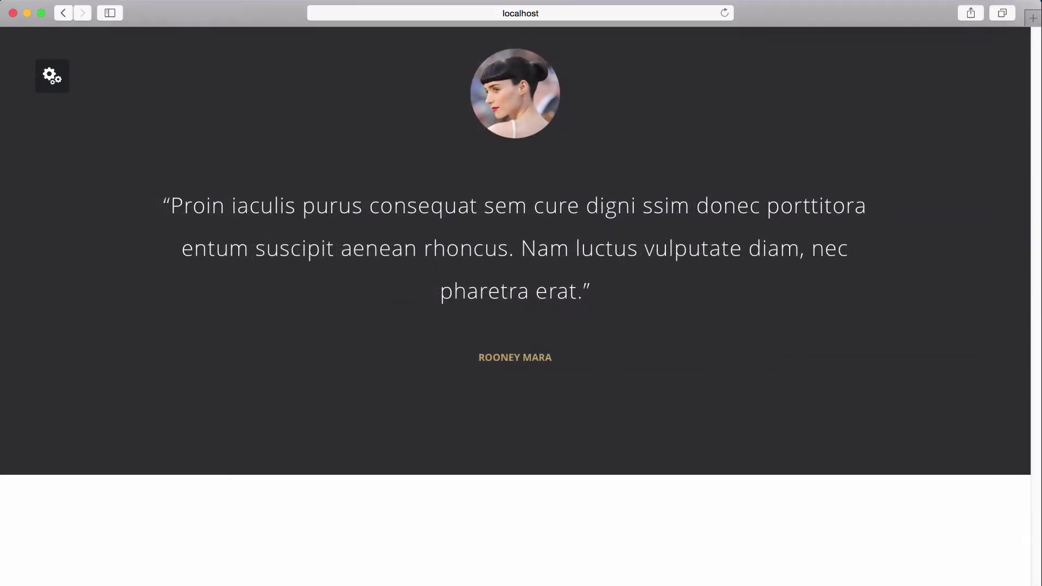
scroll(516, 326, "down", 2)
scroll(515, 326, "up", 2)
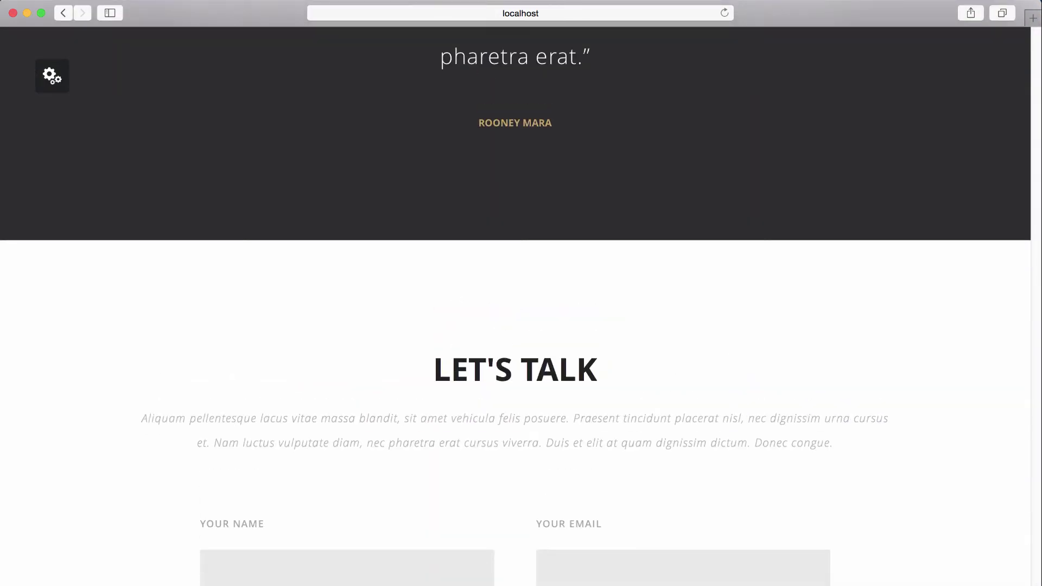
scroll(515, 326, "up", 20)
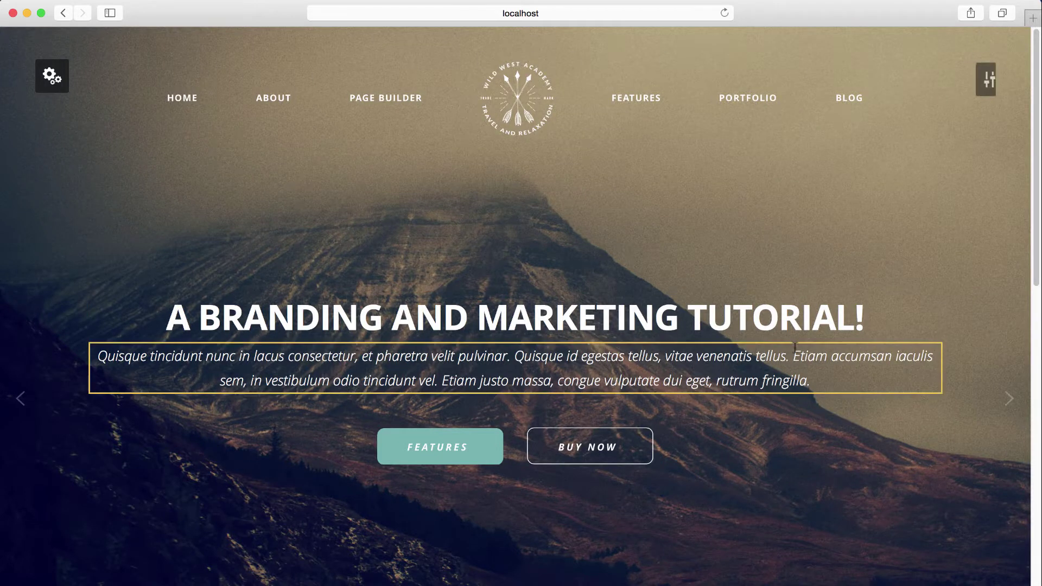
Step: View the list of addable section categories, from Headers to Misc, once more
left_click(53, 76)
mouse_move(55, 95)
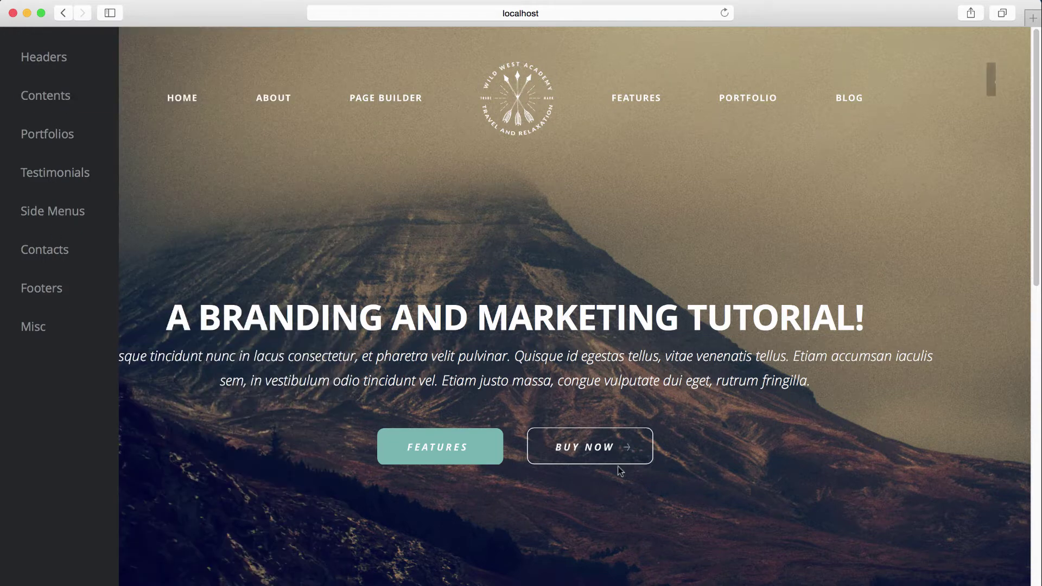
Step: Open the header section's Box Model settings and set its height to 970px and its width to Full Width
mouse_move(874, 170)
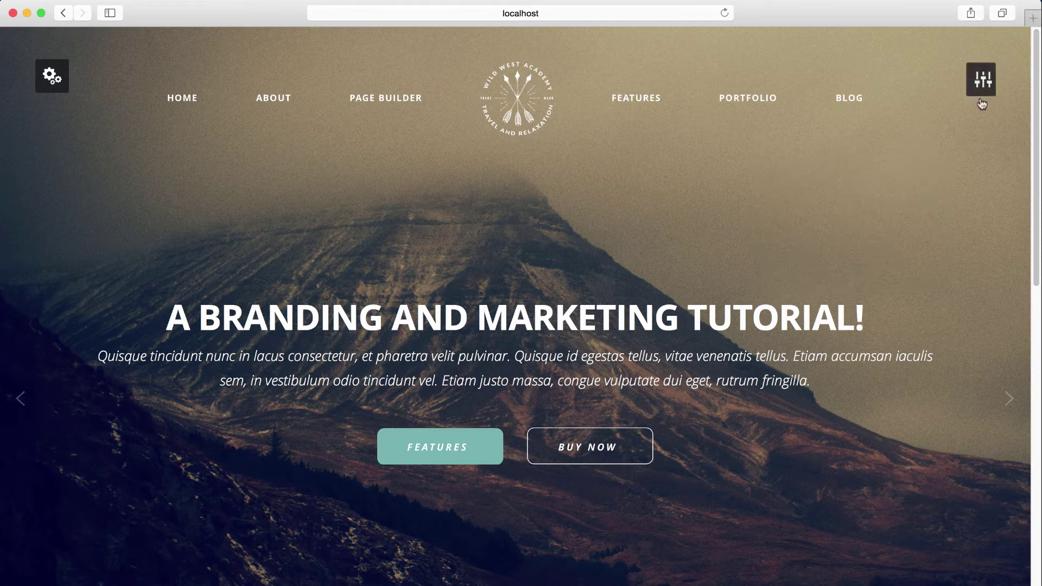
left_click(973, 77)
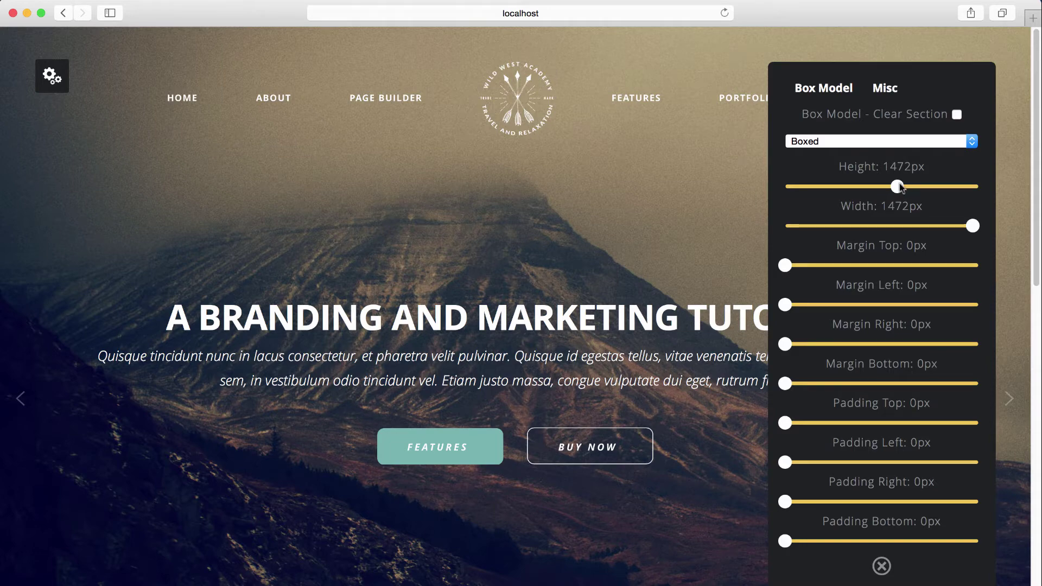
mouse_move(897, 186)
left_mouse_down()
mouse_move(853, 190)
mouse_move(892, 188)
left_mouse_up()
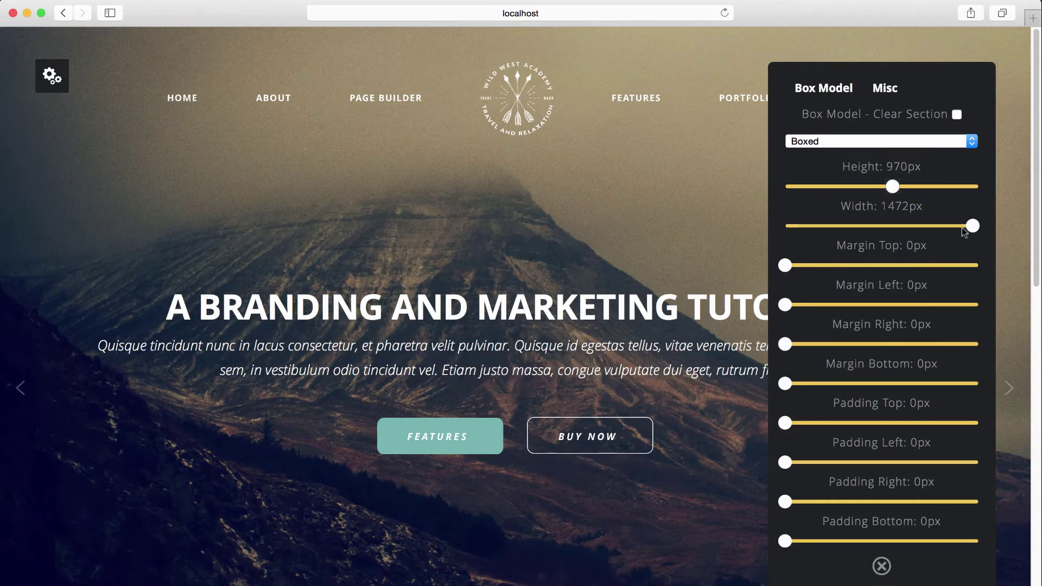
mouse_move(969, 227)
left_mouse_down()
mouse_move(866, 233)
mouse_move(994, 226)
mouse_move(977, 226)
left_mouse_up()
Step: Try out the header section's top, left, right and bottom margins, returning each to 0px
mouse_move(785, 265)
left_mouse_down()
mouse_move(819, 265)
mouse_move(785, 265)
left_mouse_up()
mouse_move(789, 344)
left_mouse_down()
mouse_move(749, 344)
mouse_move(785, 344)
left_mouse_up()
mouse_move(785, 305)
left_mouse_down()
mouse_move(838, 306)
mouse_move(785, 304)
left_mouse_up()
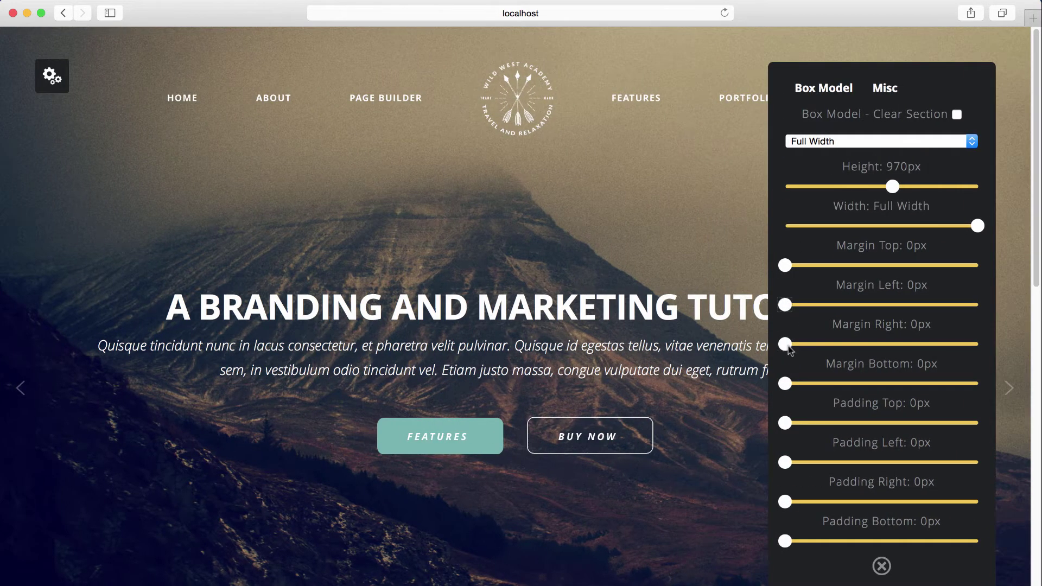
mouse_move(787, 344)
left_mouse_down()
mouse_move(766, 344)
mouse_move(786, 344)
left_mouse_up()
left_click_drag(786, 383, 753, 390)
Step: Try out the header section's top, left, right and bottom padding, returning each to 0px
mouse_move(785, 423)
left_mouse_down()
mouse_move(884, 425)
mouse_move(785, 423)
left_mouse_up()
left_click_drag(787, 462, 782, 462)
mouse_move(786, 505)
left_mouse_down()
mouse_move(958, 503)
mouse_move(772, 507)
left_mouse_up()
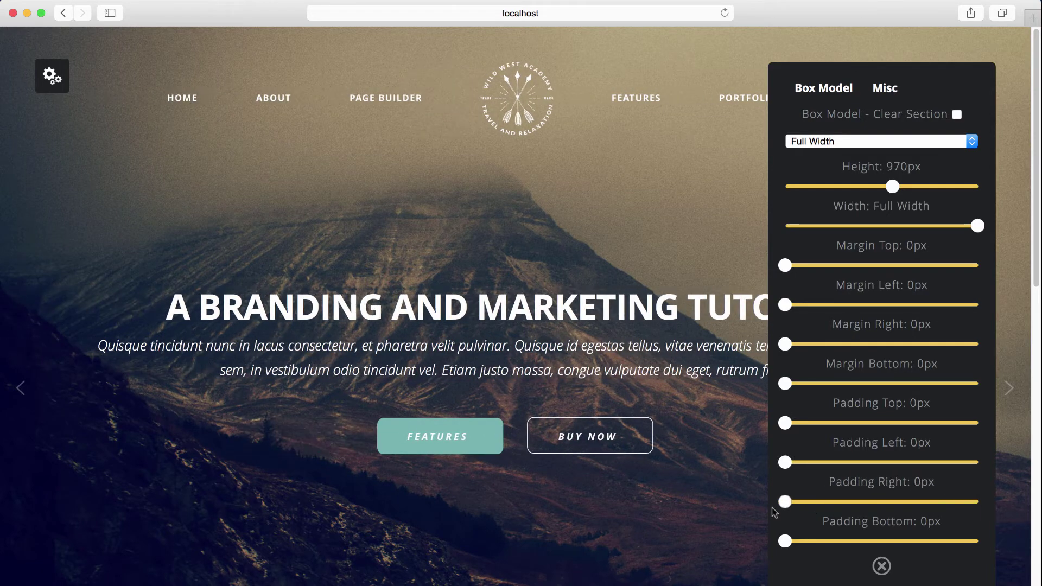
mouse_move(788, 543)
left_mouse_down()
mouse_move(972, 541)
mouse_move(771, 531)
mouse_move(868, 541)
mouse_move(781, 541)
left_mouse_up()
Step: Try out the Left, Right and Boxed layout options for the header section
left_click(905, 140)
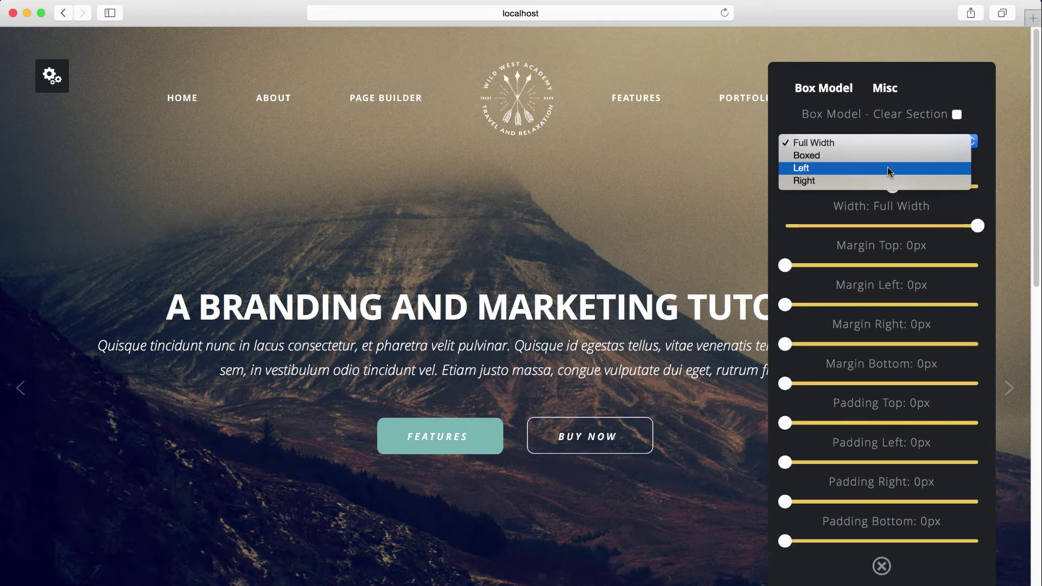
left_click(887, 167)
left_click(864, 143)
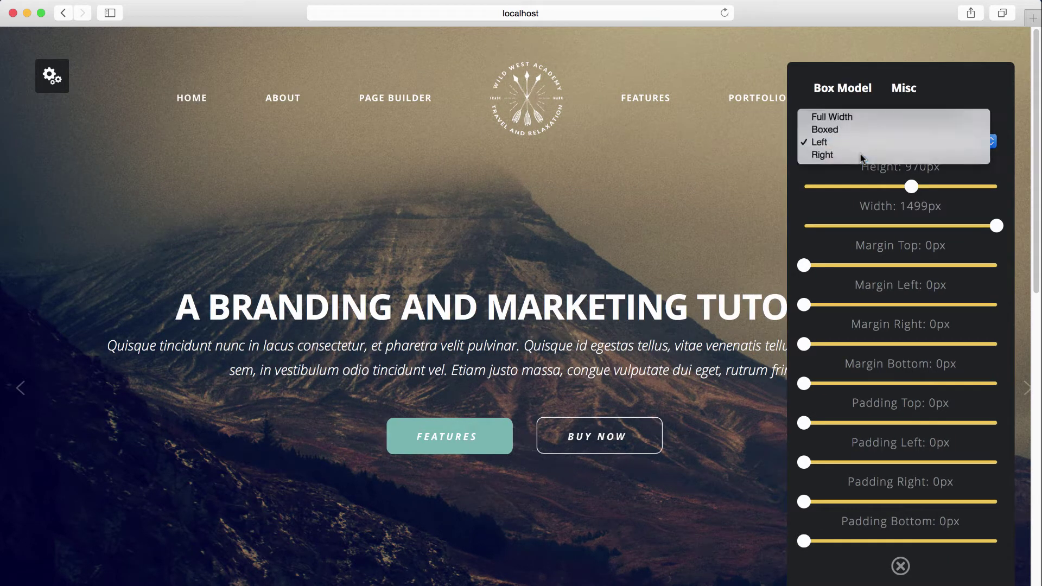
left_click(861, 155)
left_click(860, 142)
left_click(857, 118)
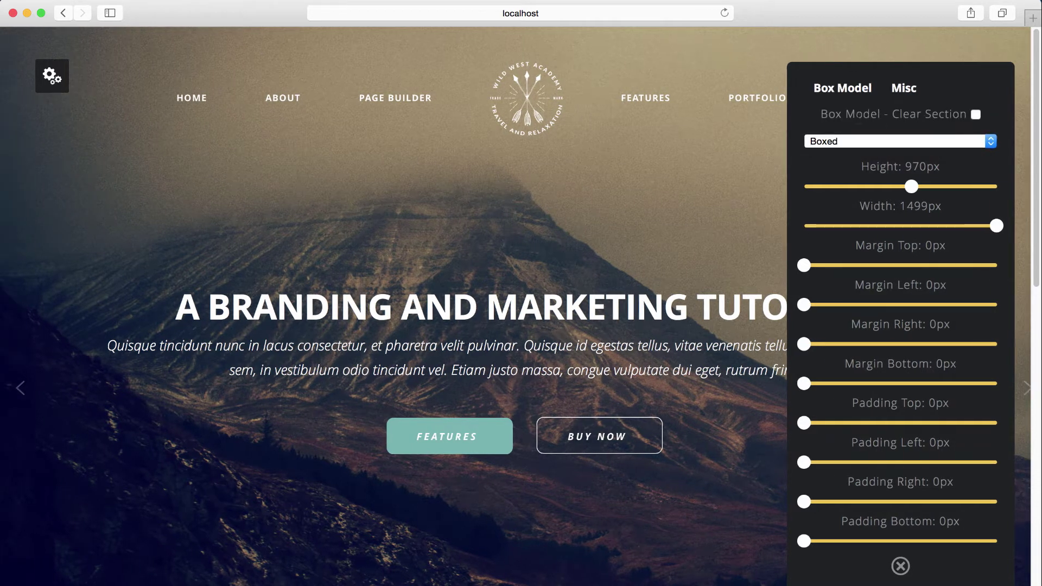
Step: Try the Left layout for the header section at 1000px width, then switch it to Boxed and back to Full Width
left_click(874, 142)
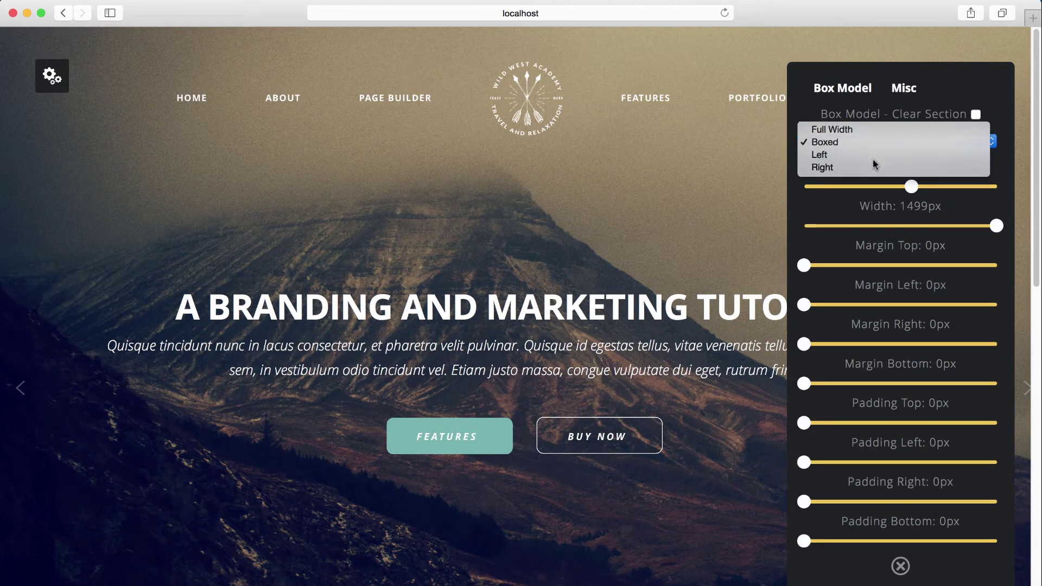
left_click(871, 156)
left_click_drag(966, 228, 912, 226)
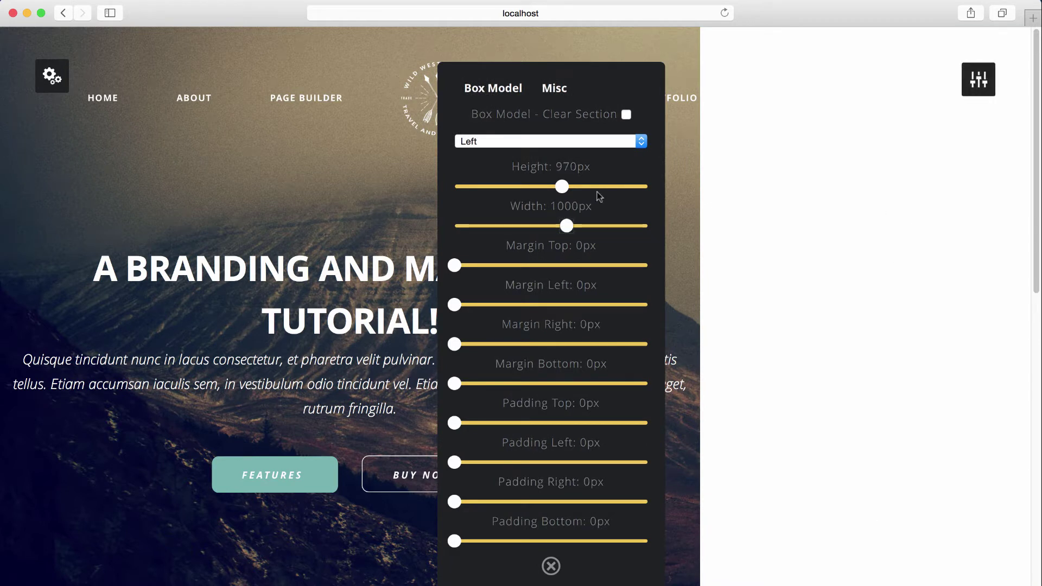
left_click(564, 141)
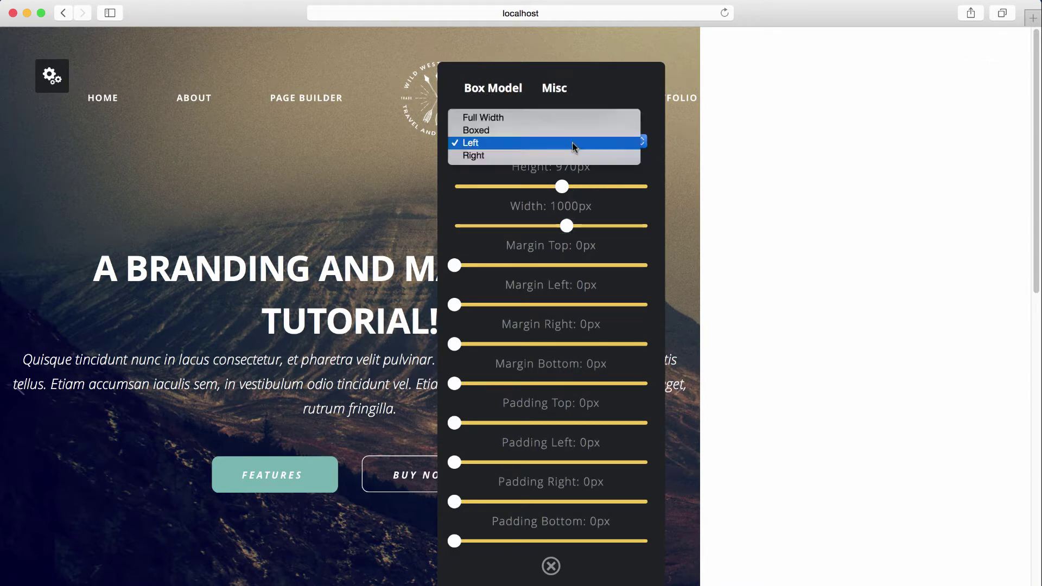
left_click(565, 126)
left_click(890, 141)
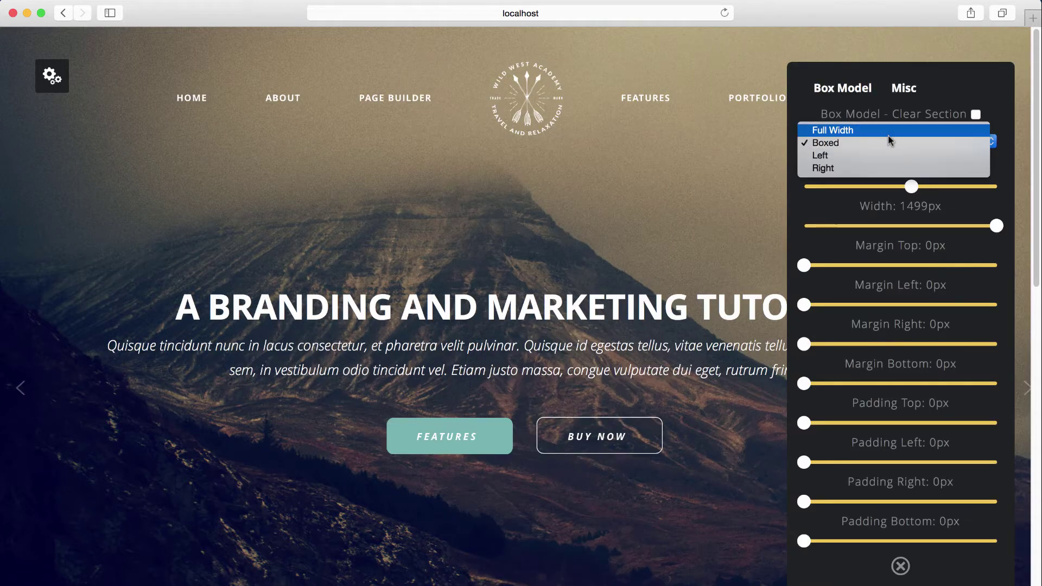
left_click(890, 127)
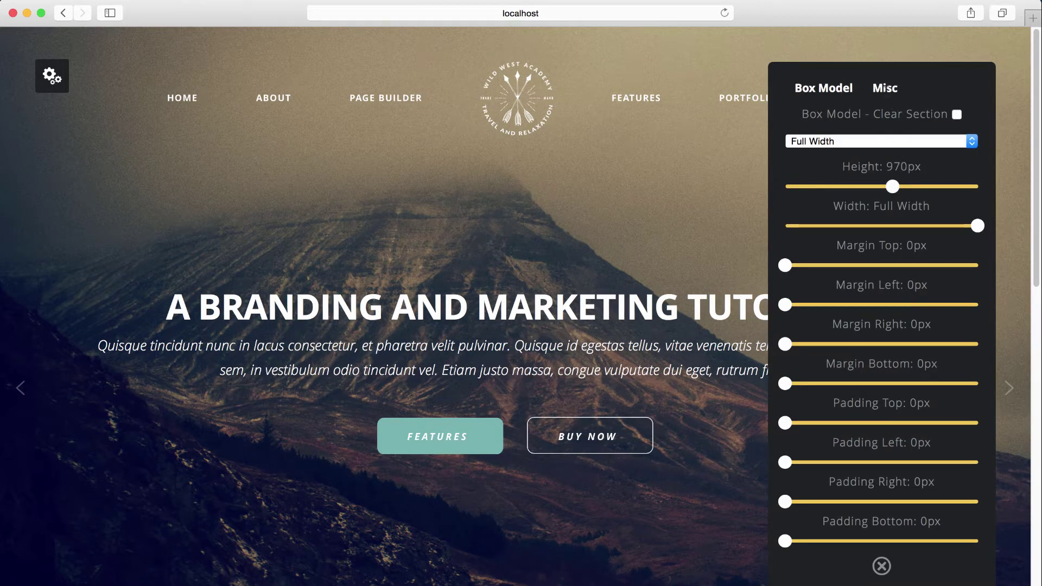
Step: Set the header section's title colour to #67f5d9 and its paragraph colour to #bbe3a4
left_click(886, 89)
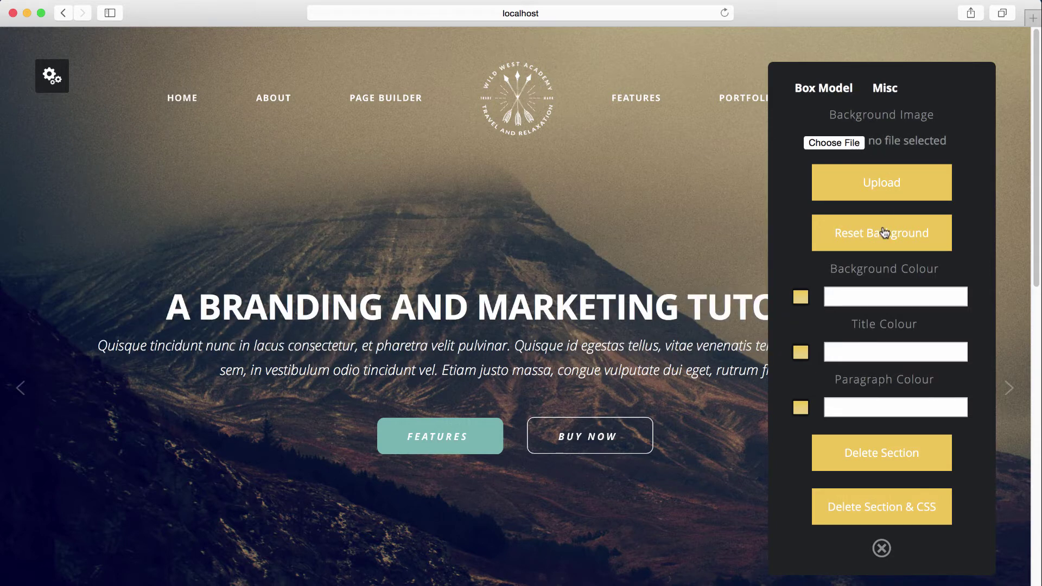
left_click(903, 353)
mouse_move(706, 445)
left_mouse_down()
mouse_move(706, 430)
mouse_move(668, 421)
mouse_move(646, 379)
left_mouse_up()
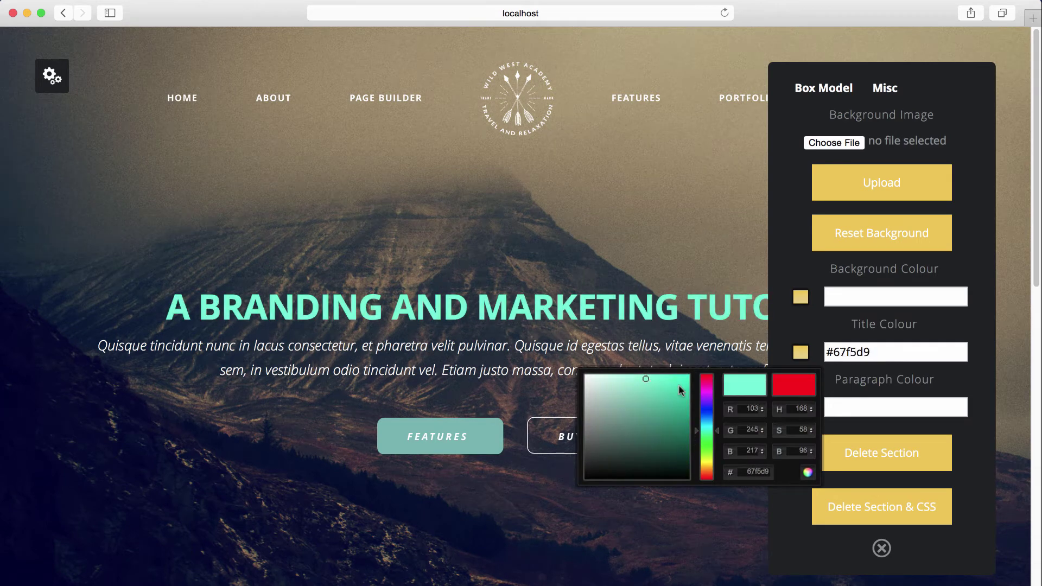
left_click(860, 407)
mouse_move(648, 457)
left_mouse_down()
mouse_move(598, 437)
mouse_move(615, 519)
mouse_move(657, 537)
mouse_move(703, 474)
mouse_move(713, 495)
left_mouse_up()
left_click_drag(649, 453, 613, 441)
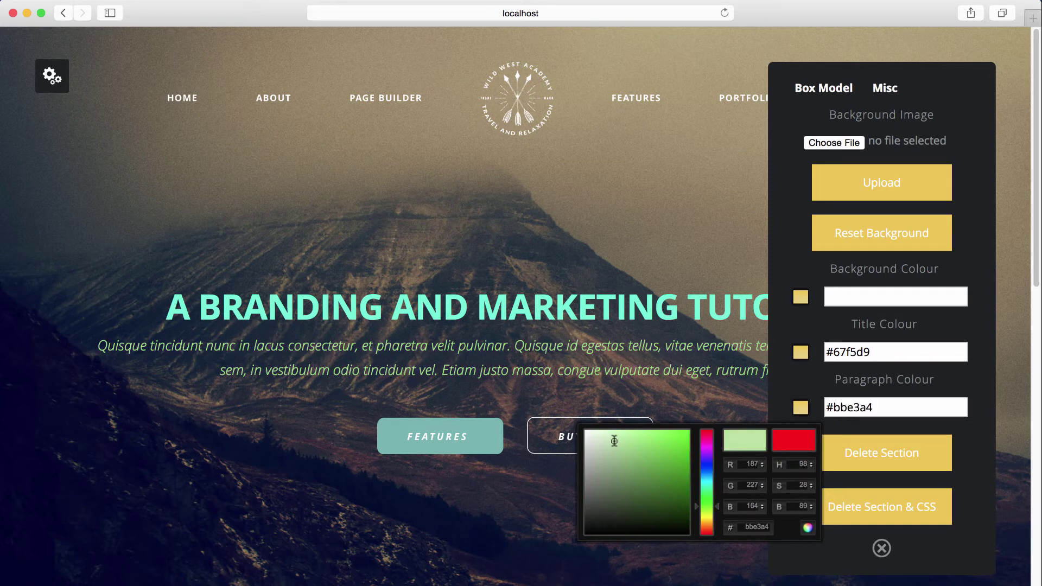
left_click(980, 435)
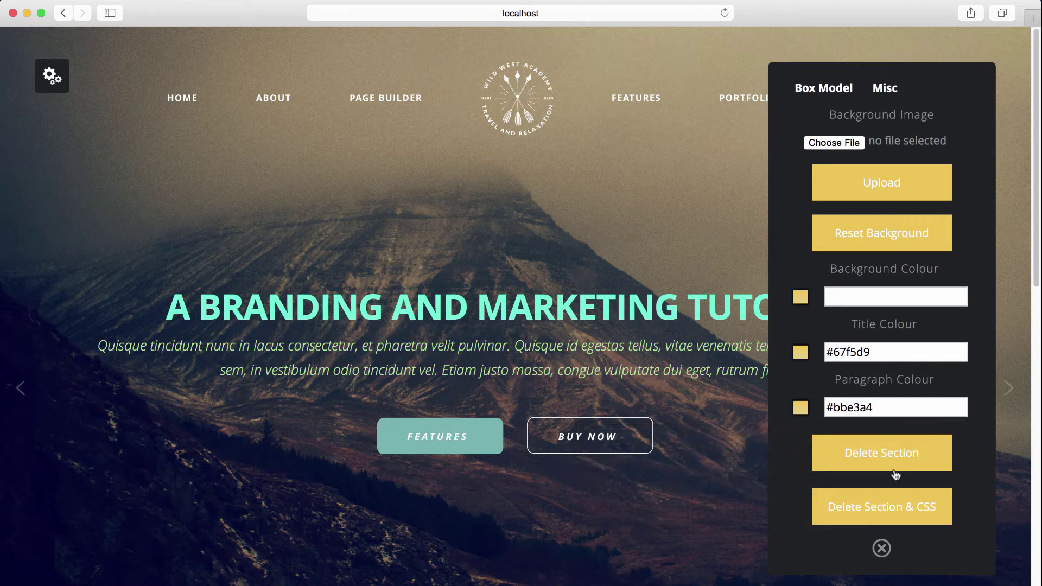
Step: Delete the header section without deleting its CSS, accepting the confirmation
left_click(895, 455)
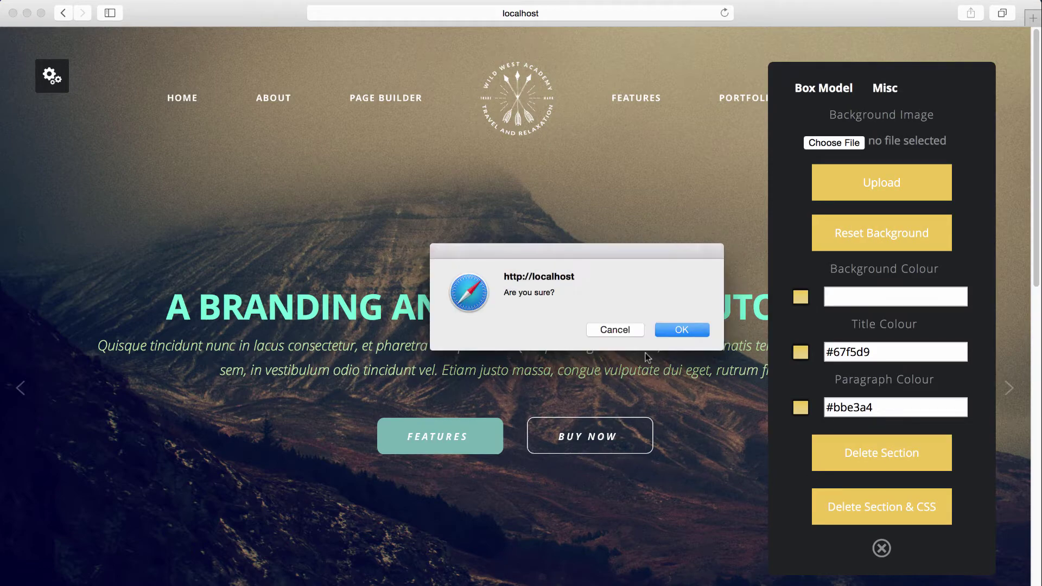
left_click(698, 328)
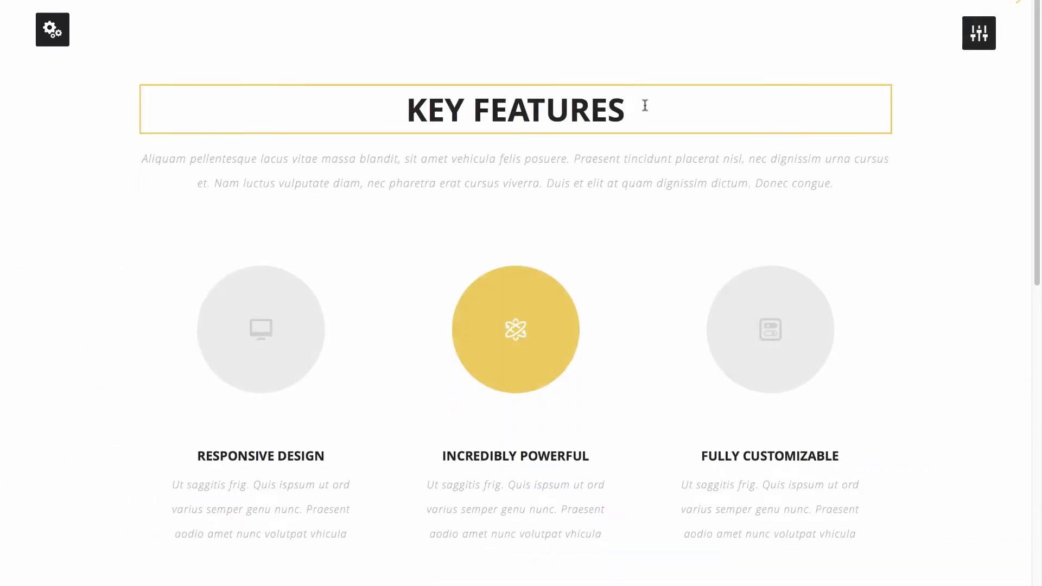
Step: Replace the Key Features heading text with "LIVE DEMO!"
key("ctrl+a")
type("LIVE DEMO!")
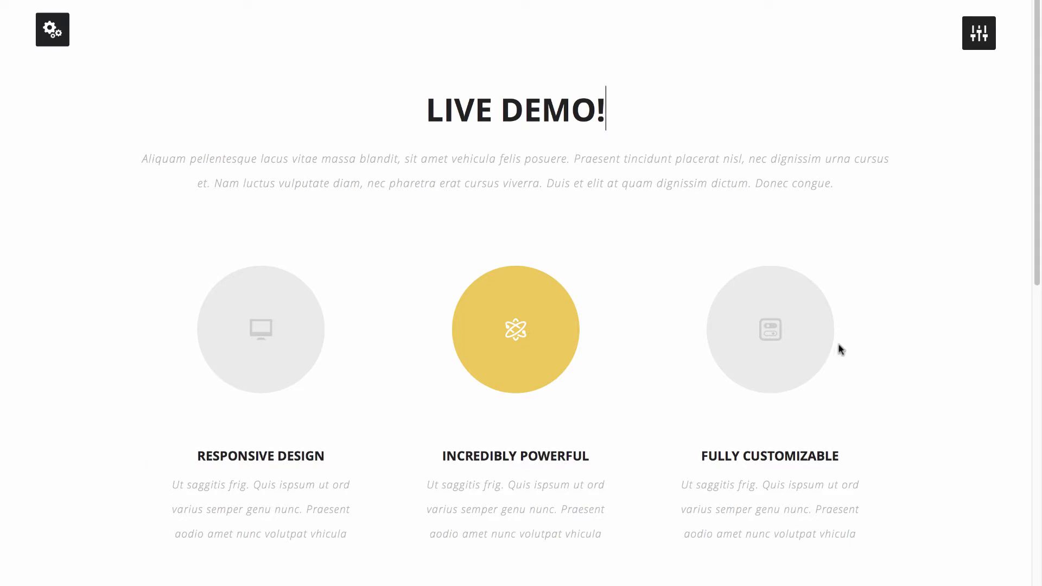
Step: View the image upload options in the features section's Features settings, then close the settings
left_click(982, 44)
left_click(946, 42)
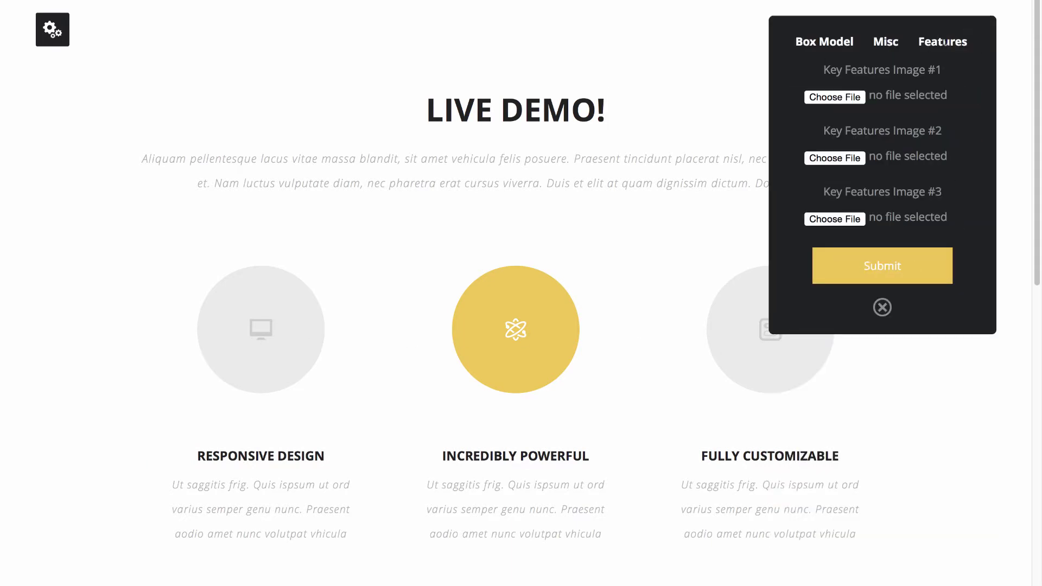
left_click(882, 307)
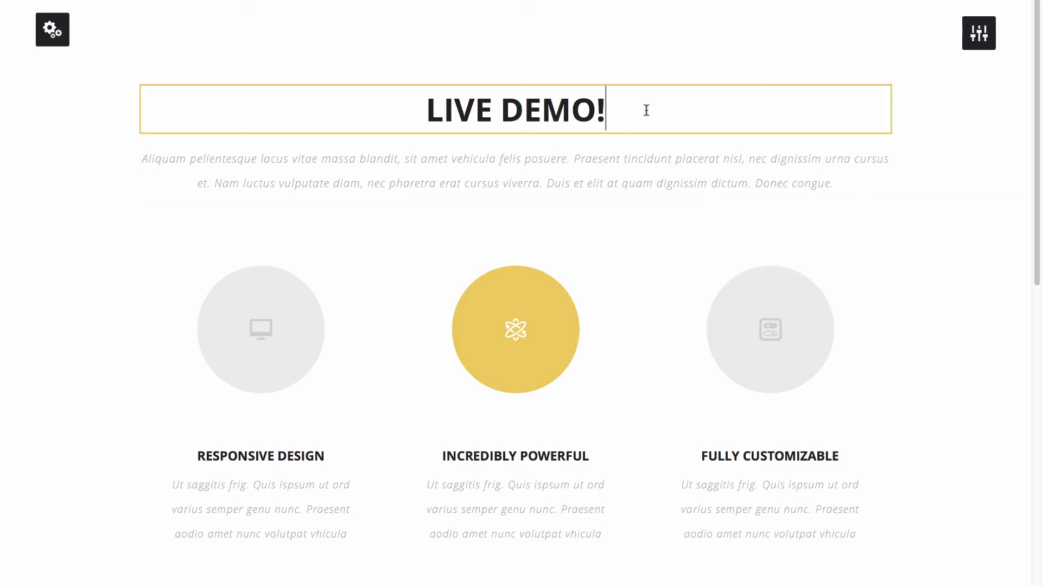
Step: Append "CHANGING..." to the section heading and "(REALLY!)" to the Incredibly Powerful title
left_click(607, 110)
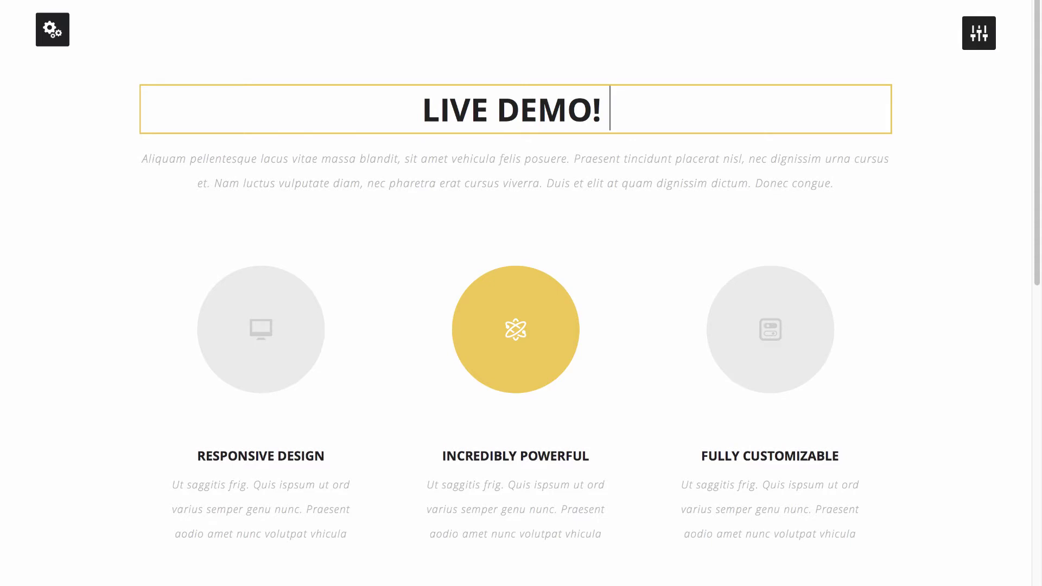
type("CHANGING...")
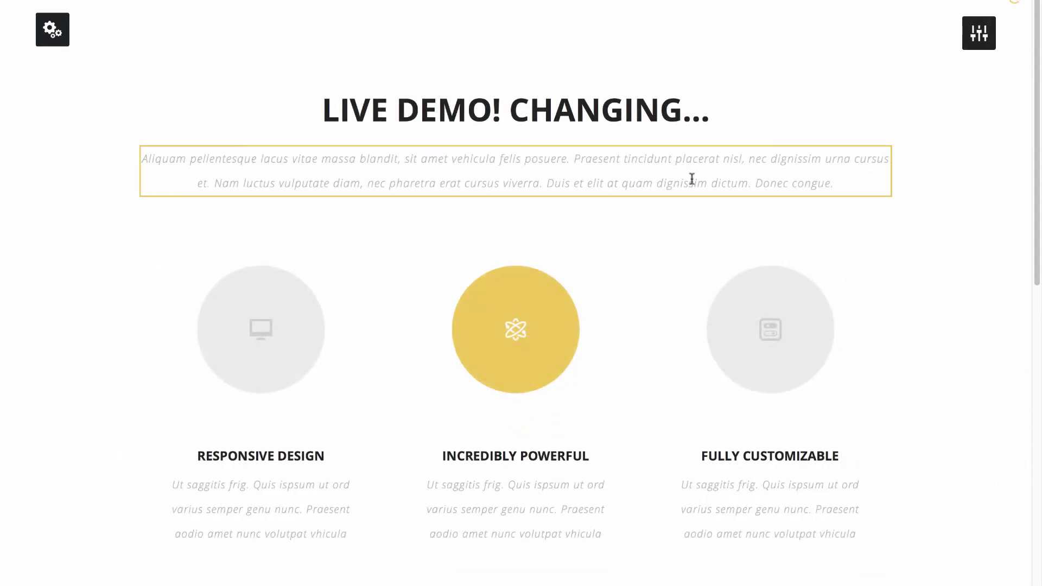
left_click(551, 454)
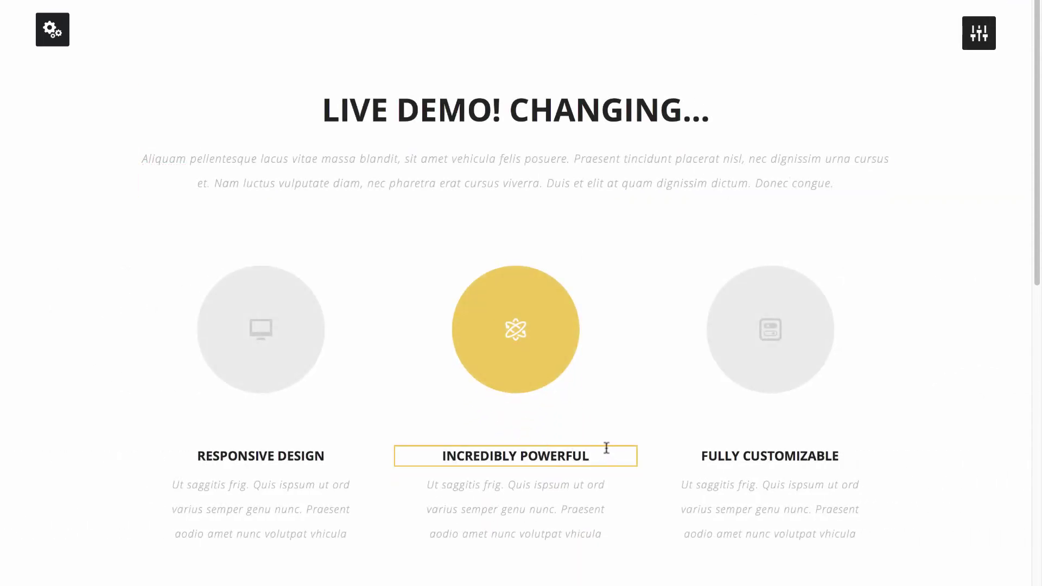
type("(REALLY")
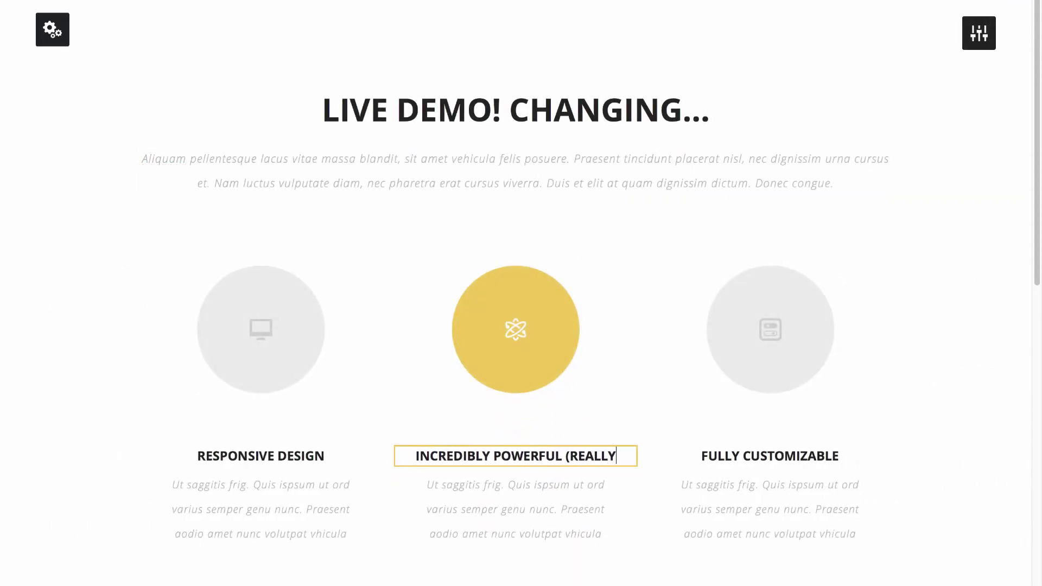
type("!)")
left_click(819, 384)
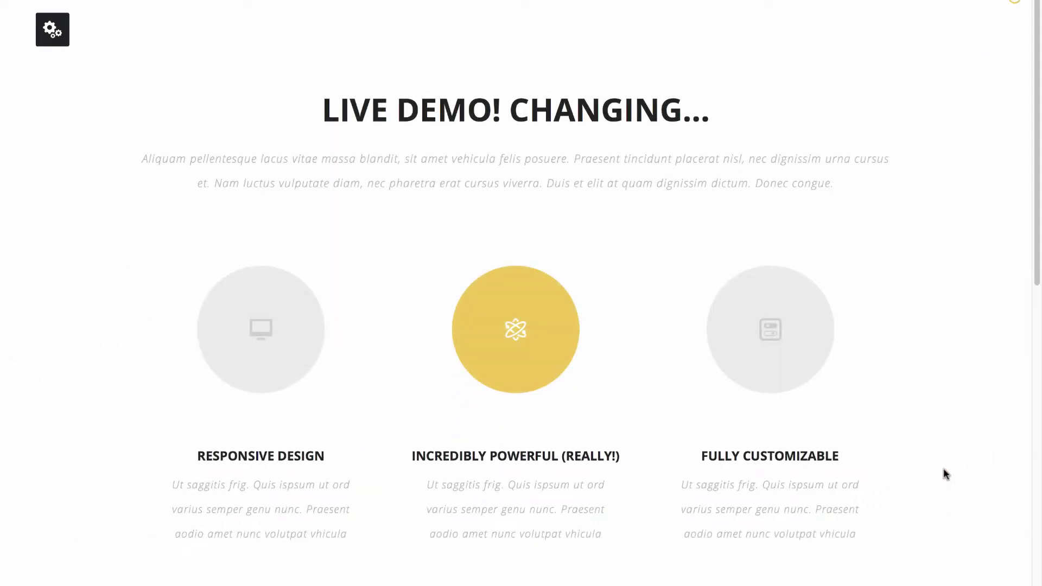
Step: Remove "(REALLY!)" from the Incredibly Powerful title and change the section heading to "FEATURES"
left_click(631, 455)
left_click_drag(631, 455, 558, 455)
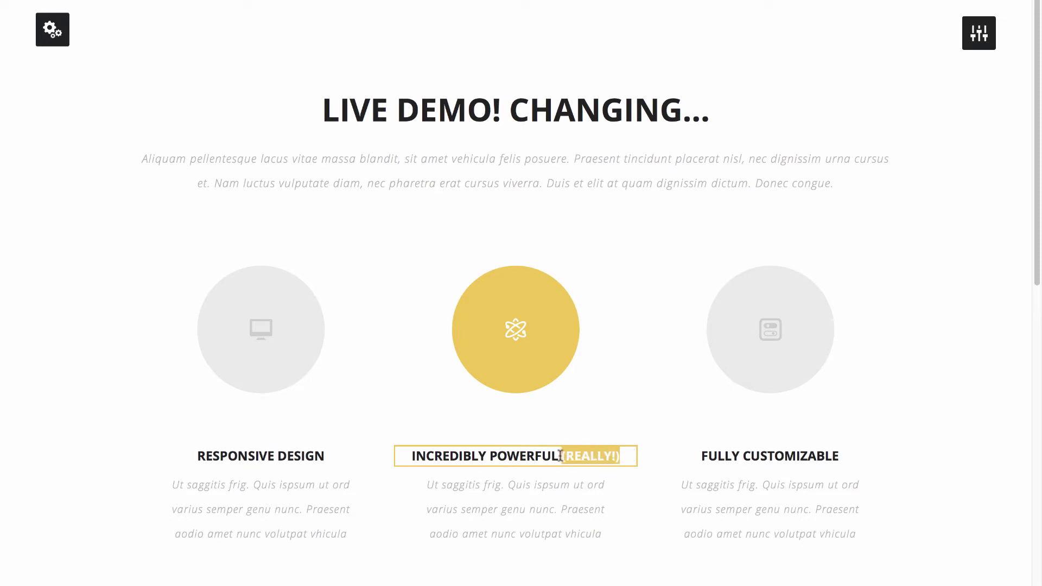
key("BackSpace")
left_click_drag(744, 105, 305, 107)
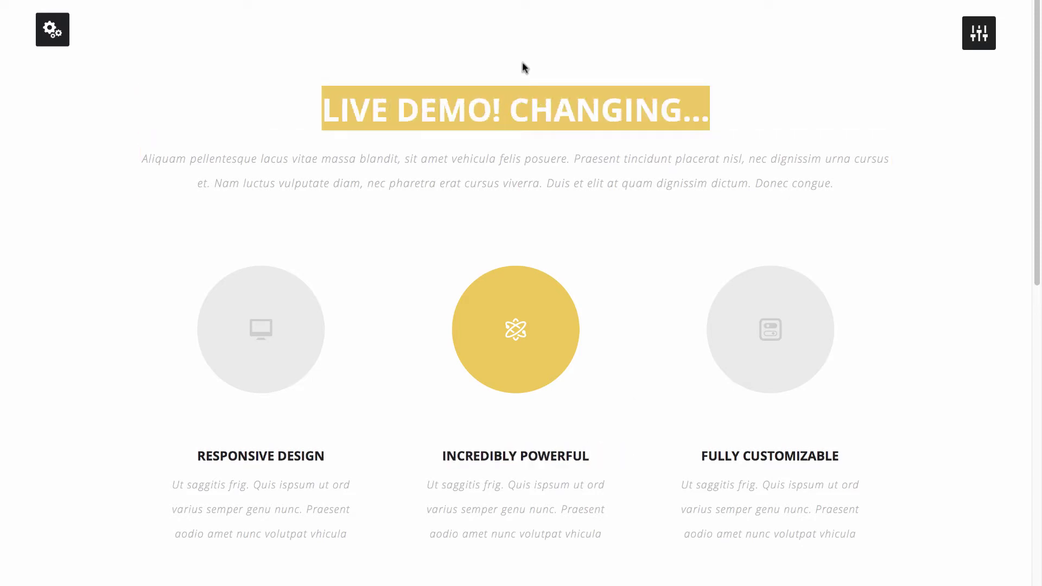
type("FEATURES")
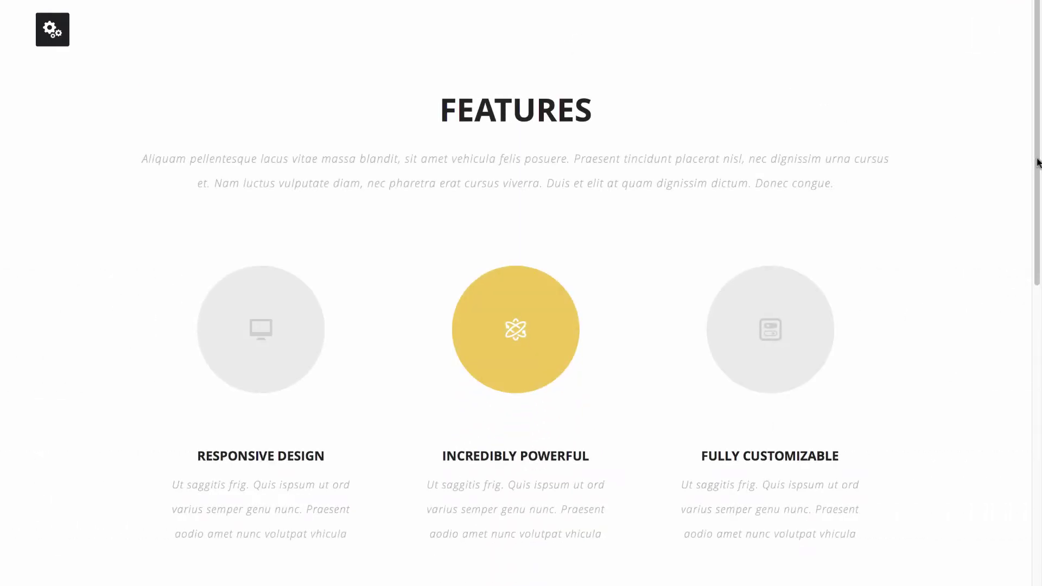
Step: Set the features section's background colour to #ffffff in its Misc settings
left_click(980, 33)
left_click(893, 41)
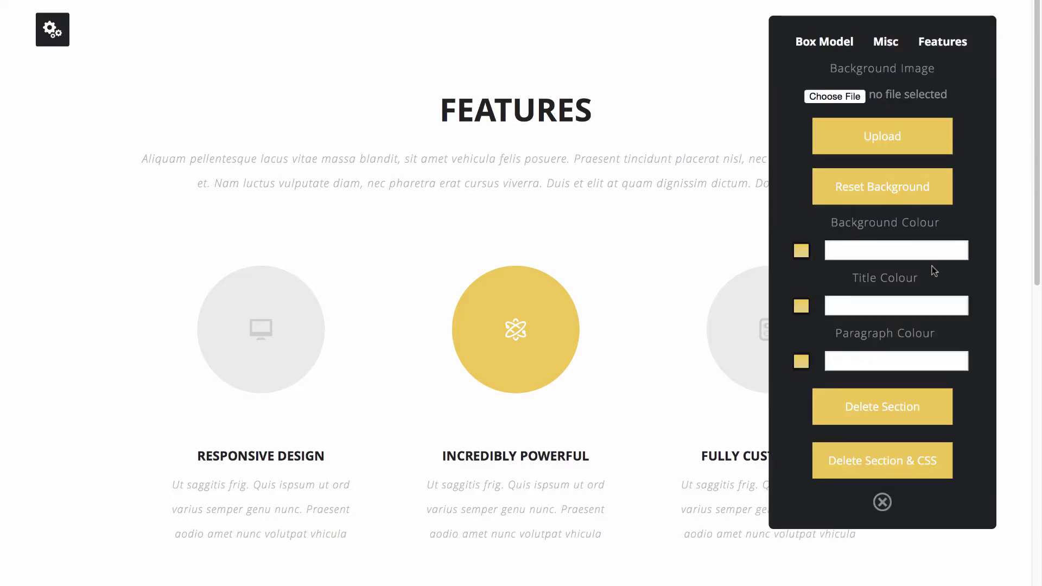
left_click(887, 246)
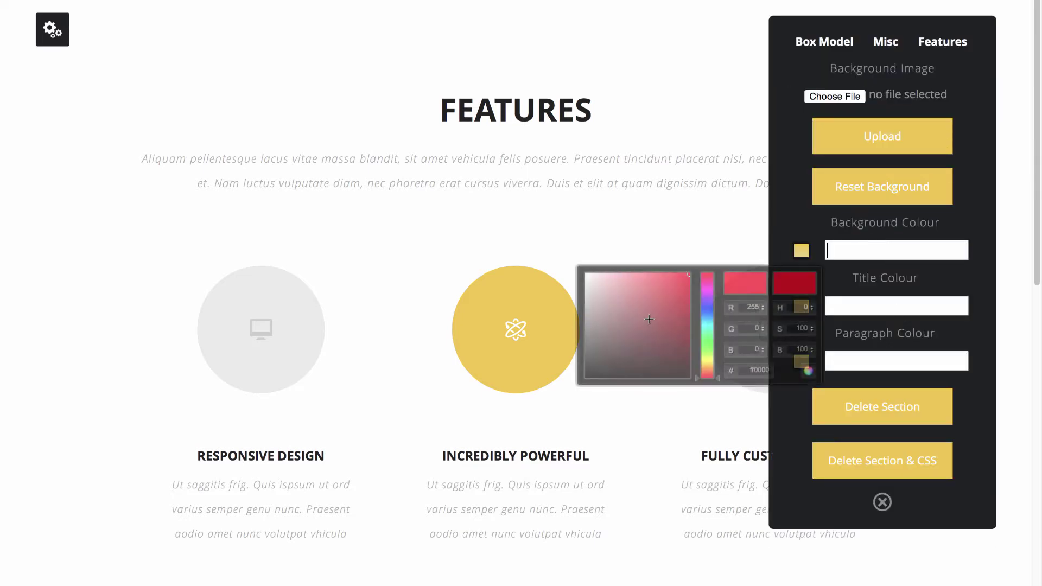
left_click_drag(646, 315, 582, 263)
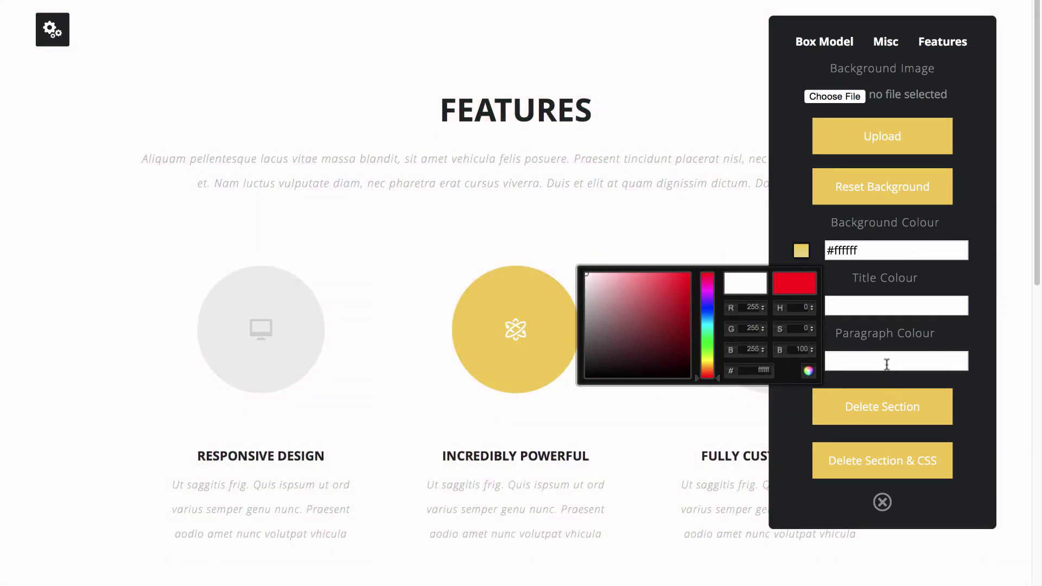
Step: Try a #ffffff title colour and a #1c0000 paragraph colour on the features section
left_click(879, 307)
mouse_move(668, 396)
left_mouse_down()
mouse_move(690, 377)
mouse_move(692, 324)
mouse_move(670, 419)
mouse_move(649, 359)
mouse_move(702, 310)
mouse_move(563, 311)
left_mouse_up()
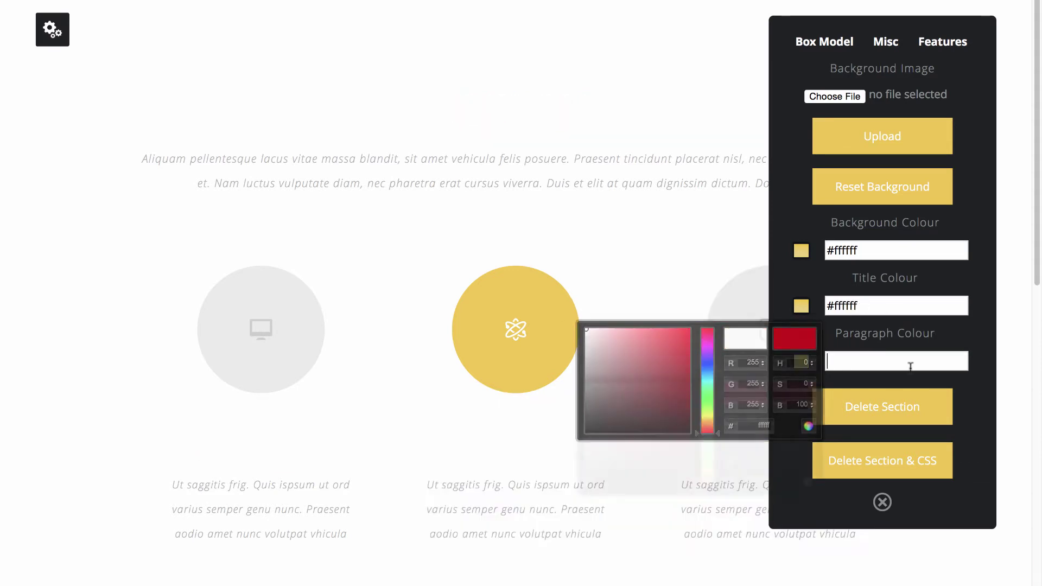
left_click(911, 362)
mouse_move(629, 448)
left_mouse_down()
mouse_move(596, 388)
mouse_move(690, 477)
left_mouse_up()
Step: Set the features section's title colour to #000000 and paragraph colour to #cccccc, then close its settings
left_click(898, 307)
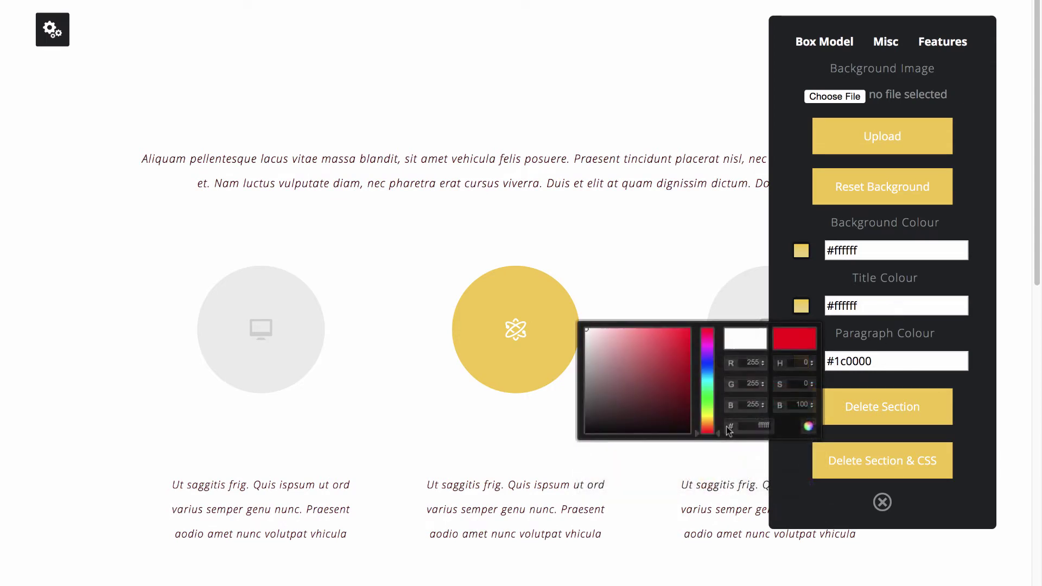
mouse_move(646, 386)
left_mouse_down()
mouse_move(689, 433)
mouse_move(600, 402)
mouse_move(591, 387)
mouse_move(592, 423)
mouse_move(587, 404)
left_mouse_up()
left_click(897, 363)
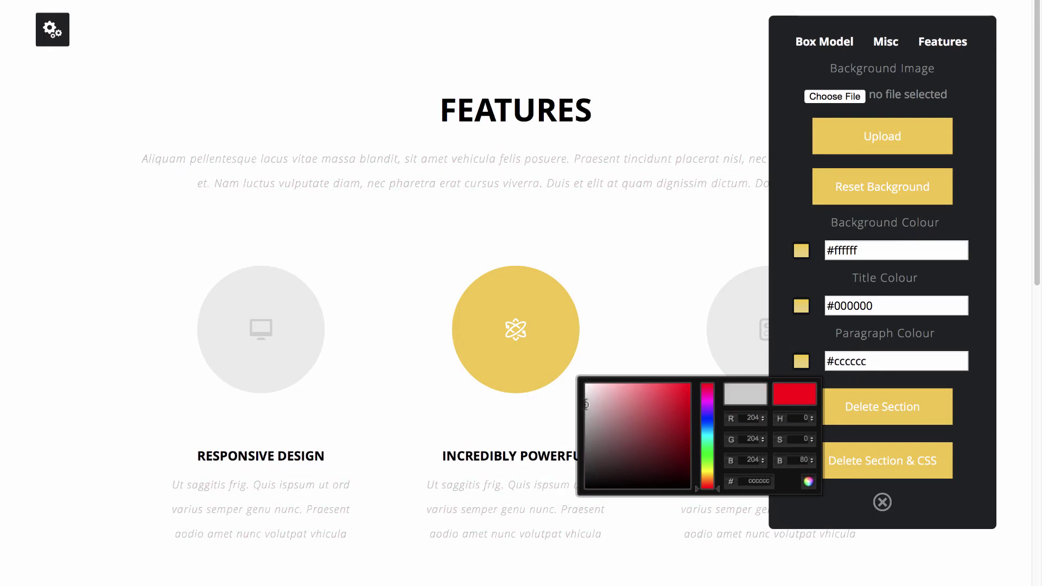
left_click(883, 502)
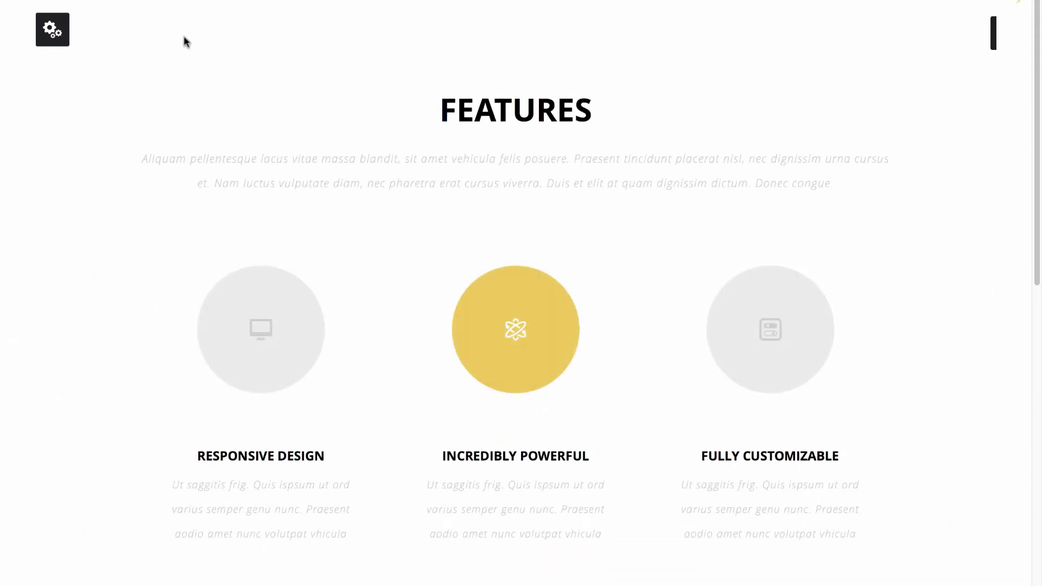
Step: Add the mountain header from the Headers category above the features section and reload the page
left_click(50, 31)
mouse_move(47, 15)
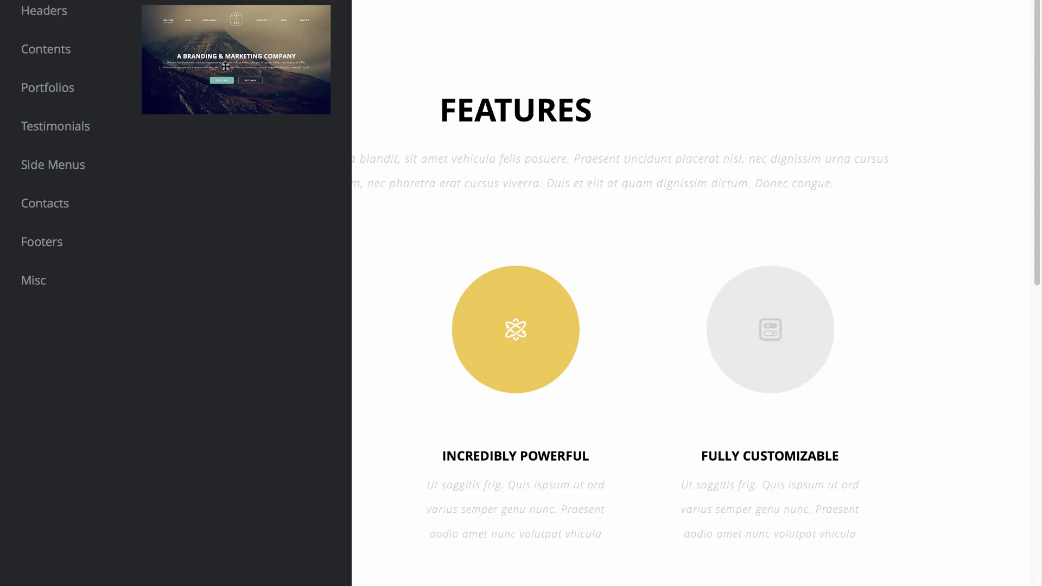
left_click_drag(226, 66, 570, 60)
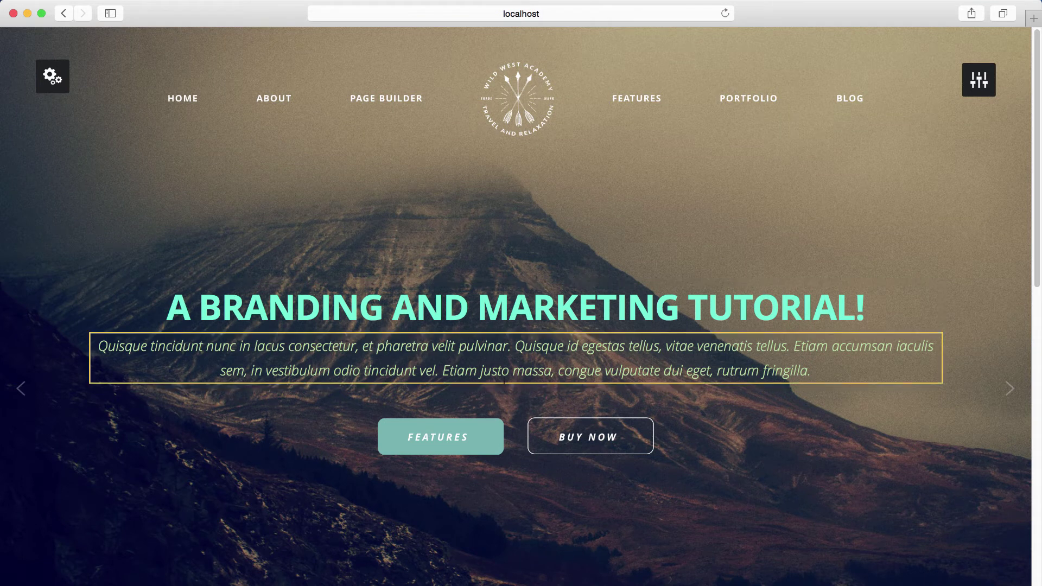
left_click(725, 13)
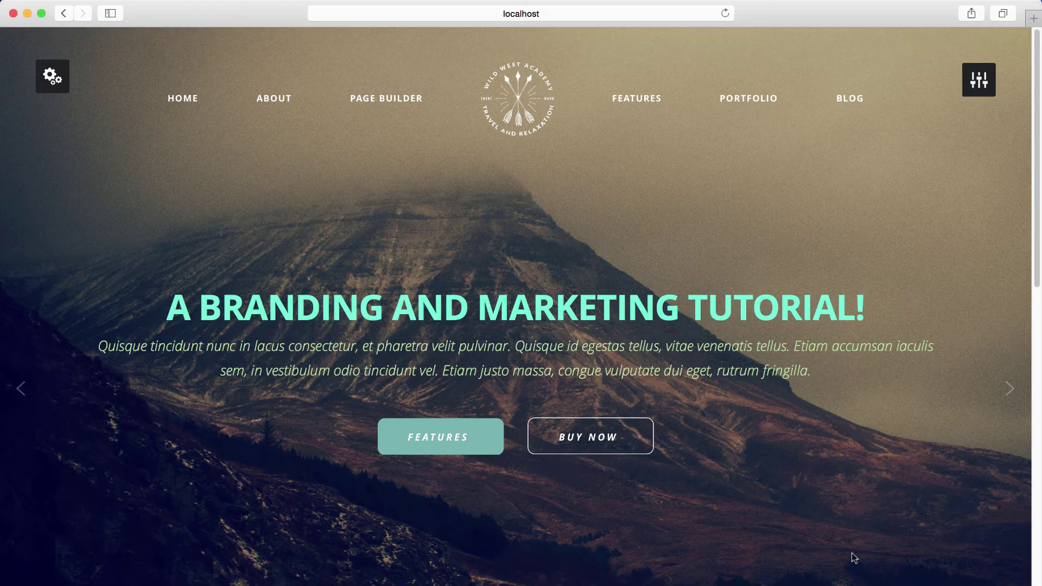
Step: Set the mountain header's title colour to #ffffff in its Misc settings, close the settings and reload the page
left_click(991, 78)
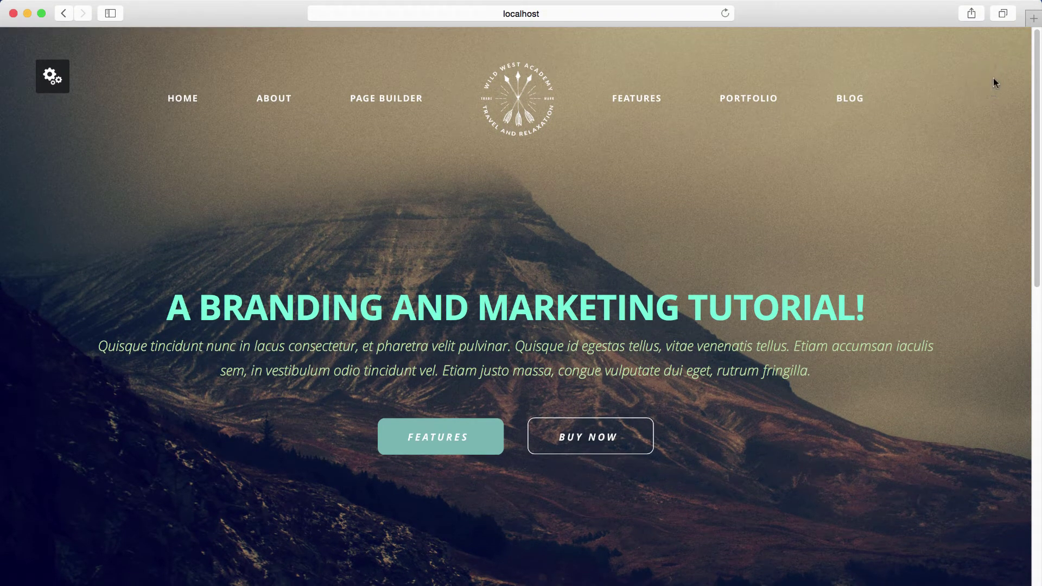
left_click(886, 88)
left_click(860, 353)
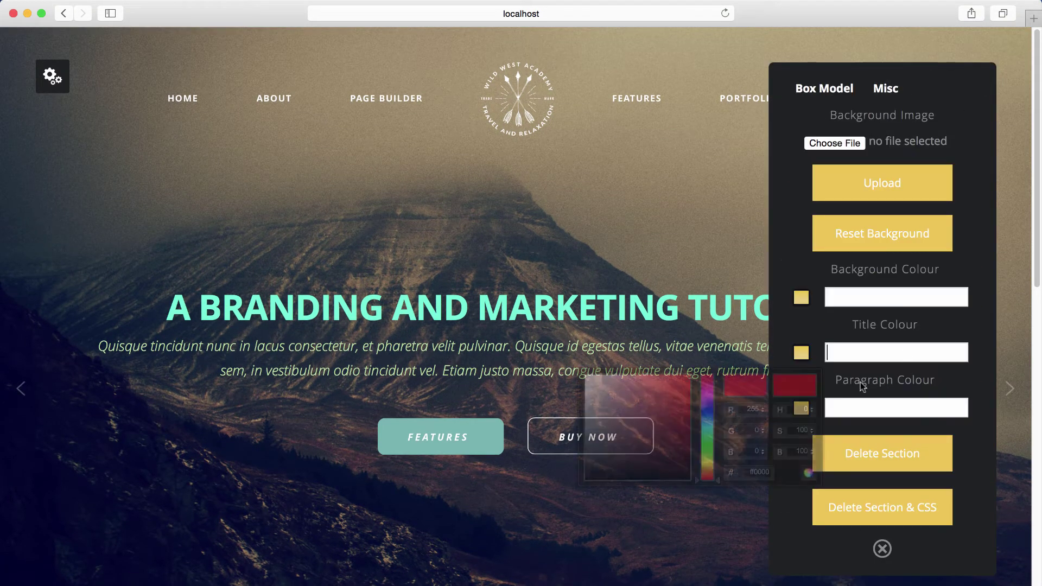
left_click_drag(651, 412, 562, 369)
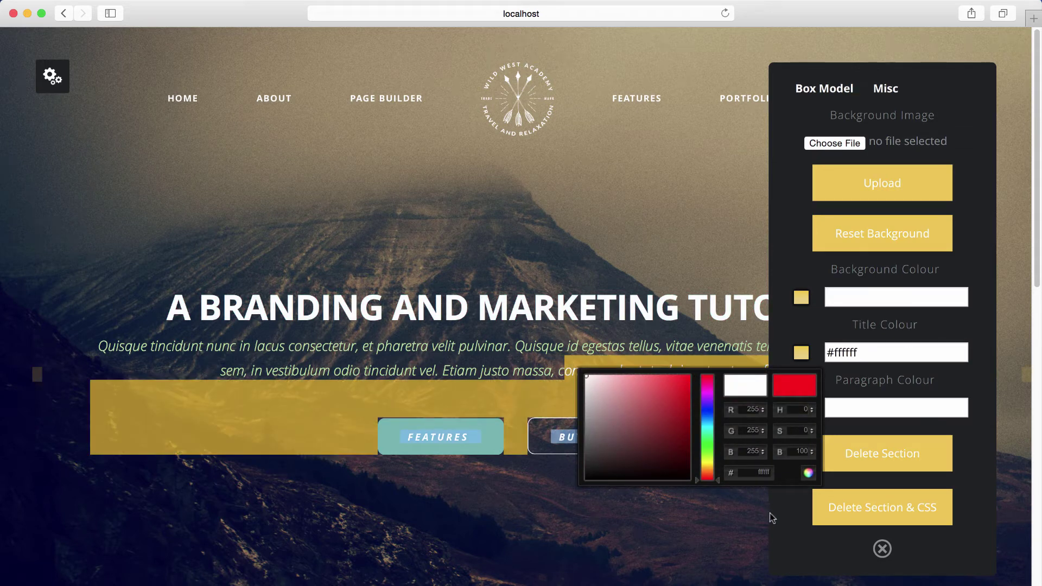
left_click(567, 358)
left_click(882, 548)
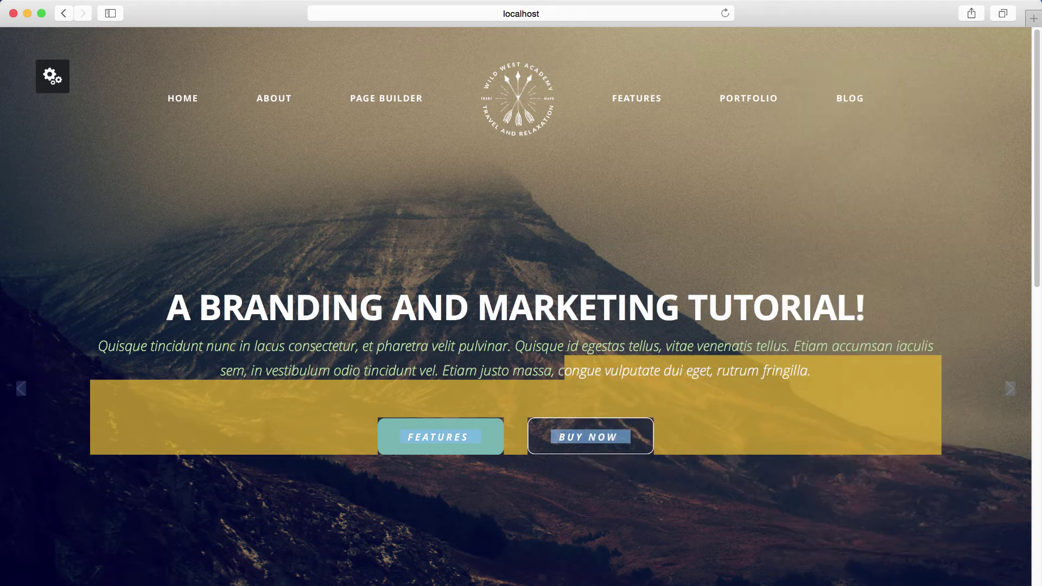
scroll(752, 121, "down", 3)
left_click(726, 13)
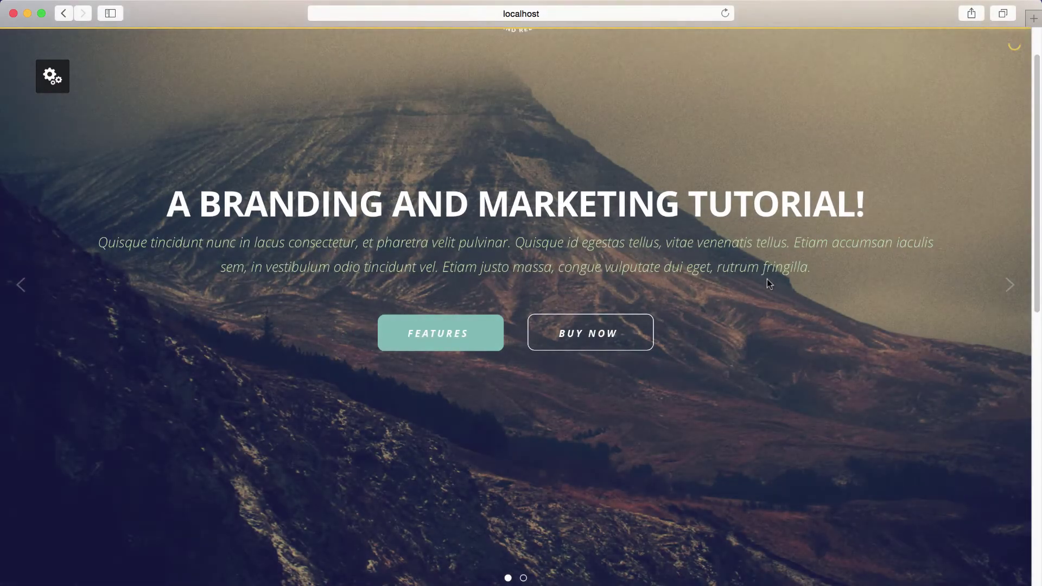
key("super+r")
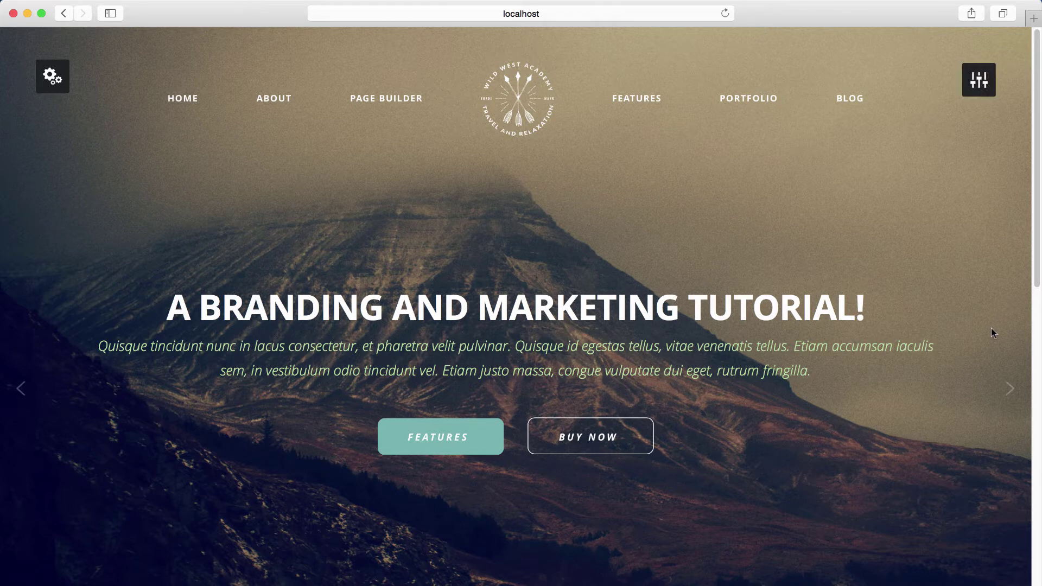
Step: Look over the mountain header's Misc and Box Model settings, and close them unchanged
left_click(988, 75)
left_click(886, 89)
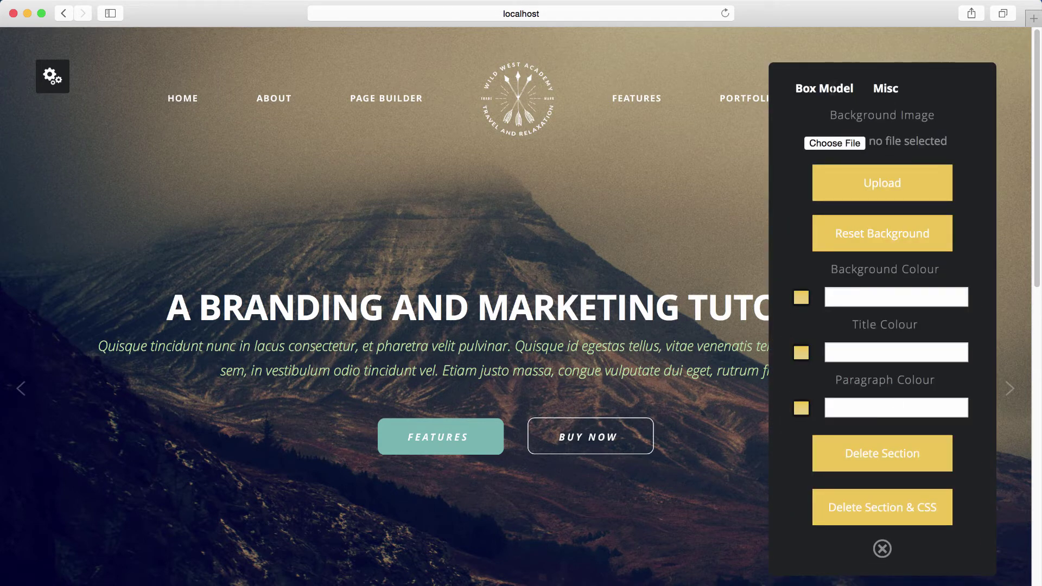
left_click(832, 88)
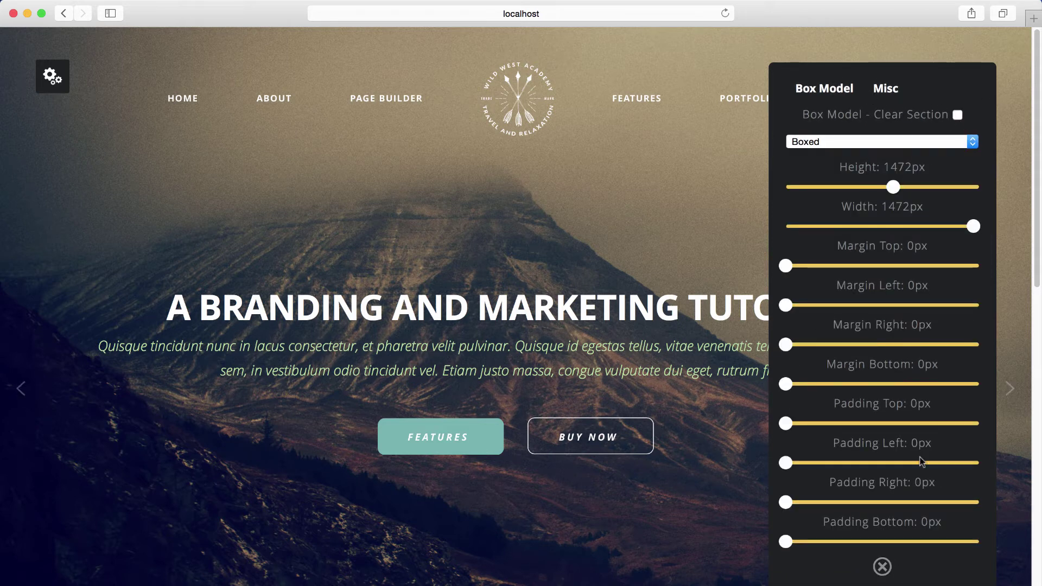
left_click(882, 567)
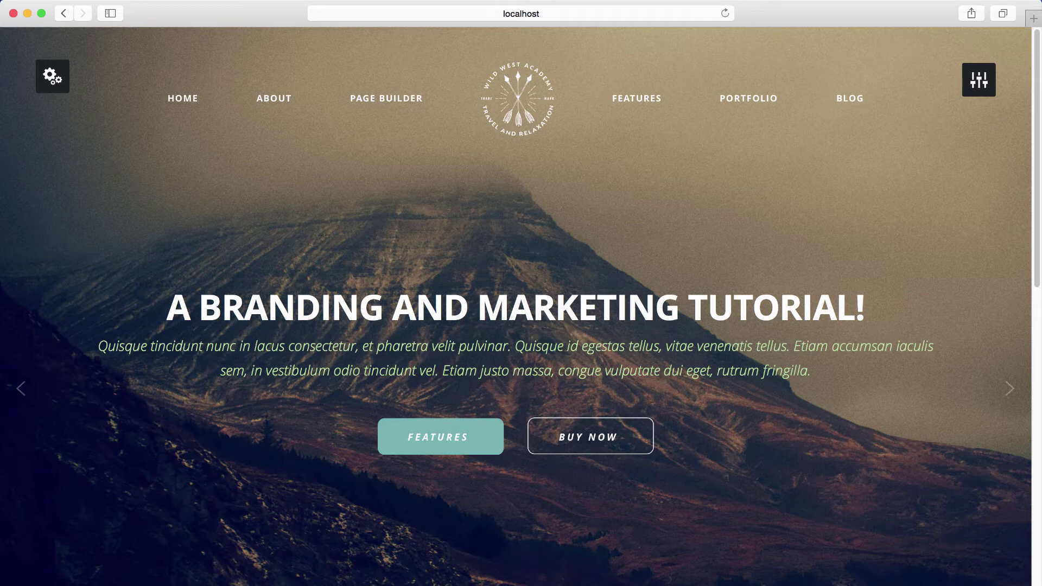
Step: Examine the Home menu's page variants, the home page's sections from header to testimonials, and the page builder's section categories
mouse_move(188, 103)
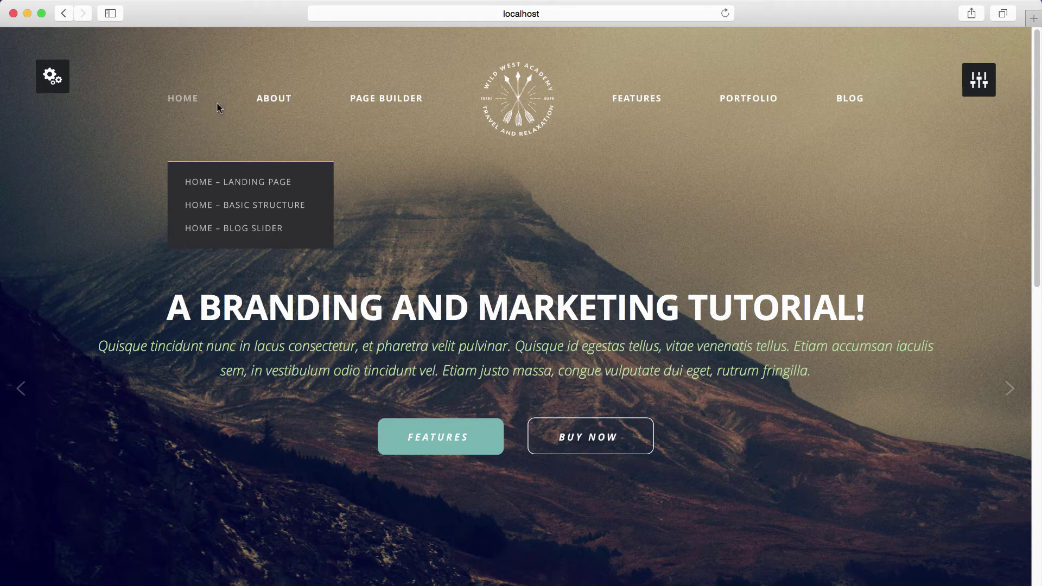
scroll(521, 304, "down", 5)
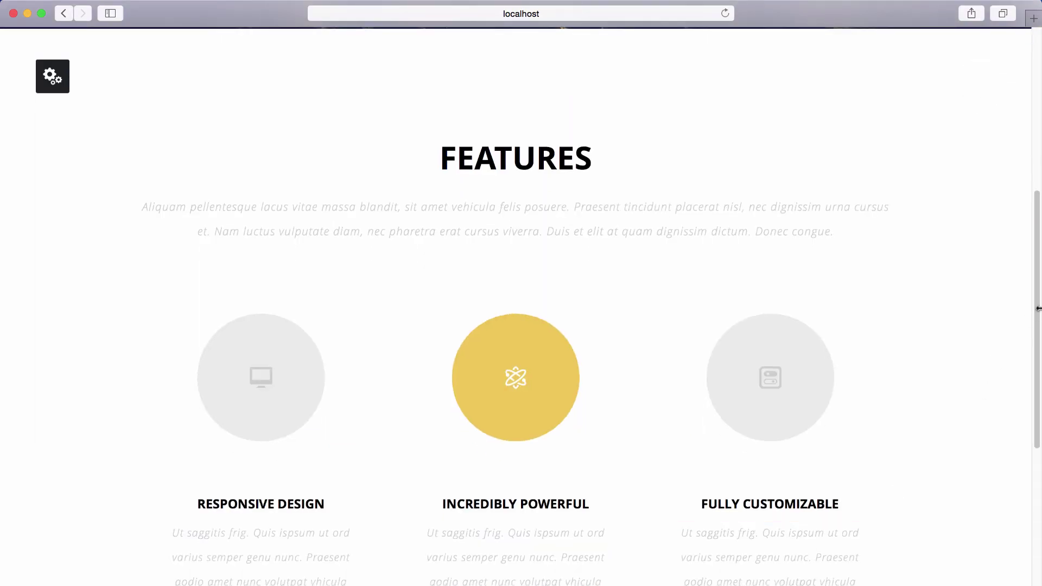
left_click_drag(1037, 312, 1034, 487)
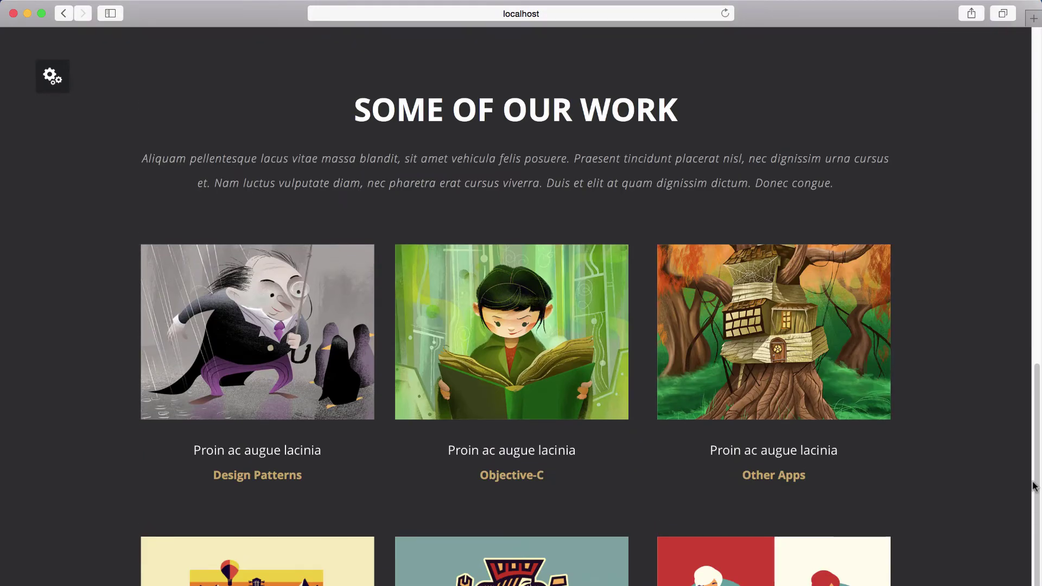
scroll(1035, 487, "down", 20)
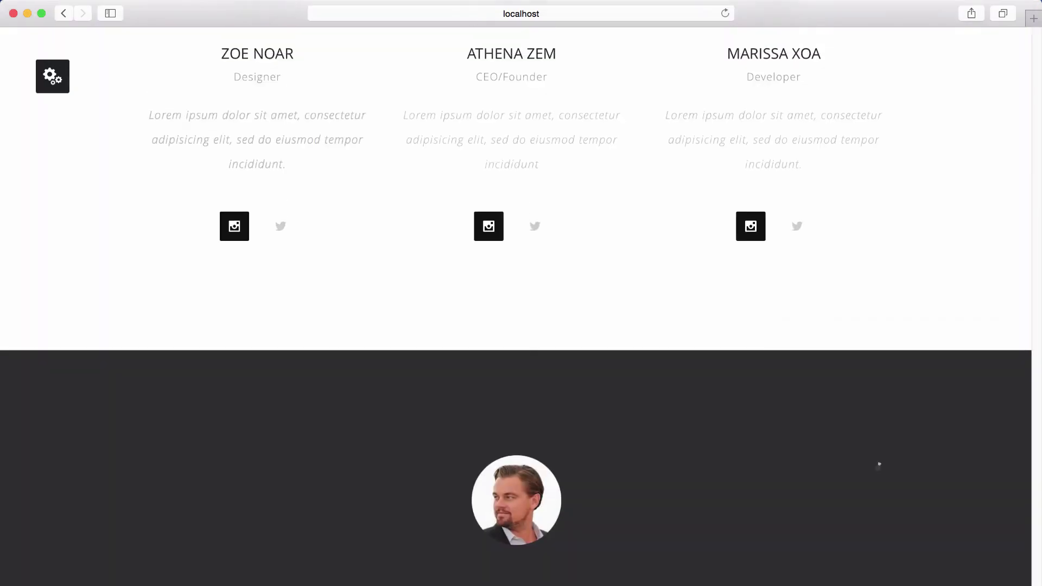
scroll(1035, 487, "down", 5)
scroll(1026, 158, "up", 20)
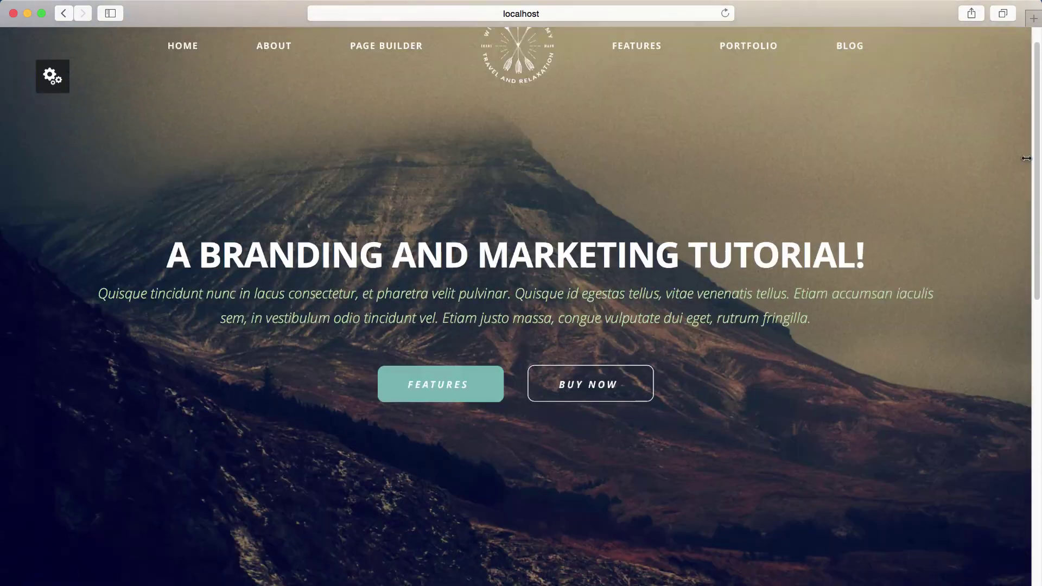
scroll(1024, 147, "down", 10)
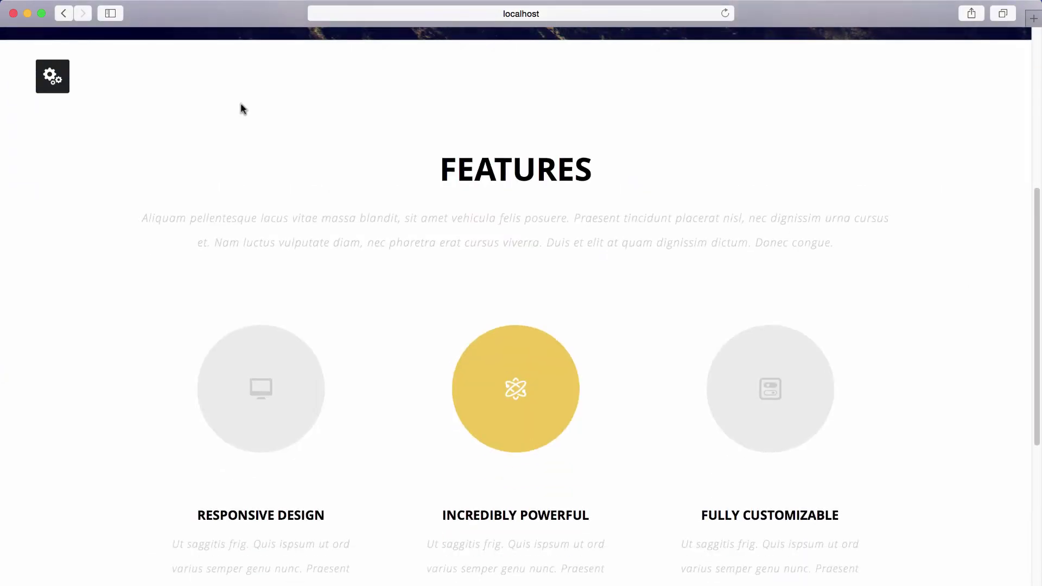
left_click(52, 76)
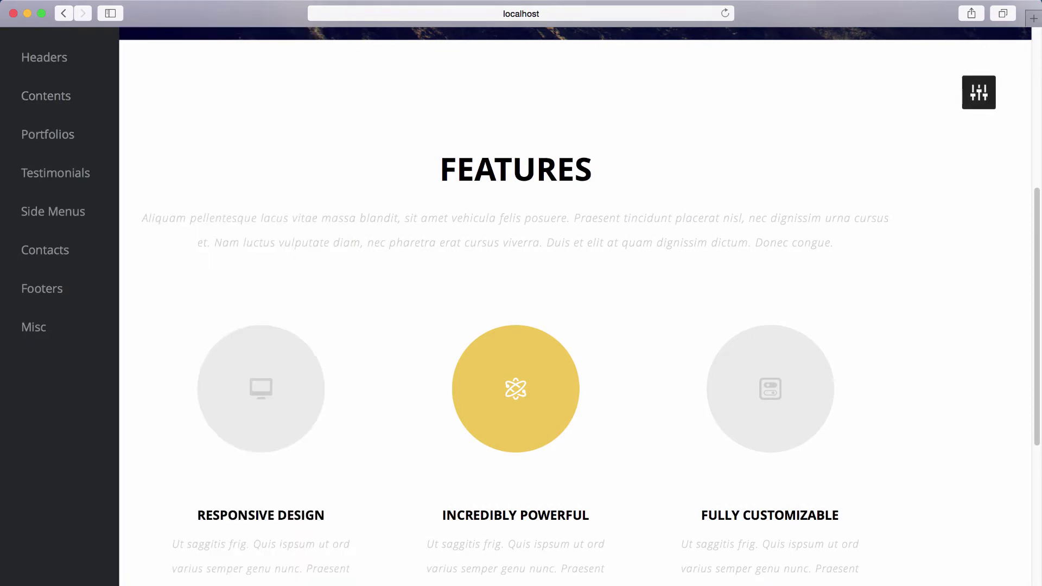
scroll(747, 383, "down", 8)
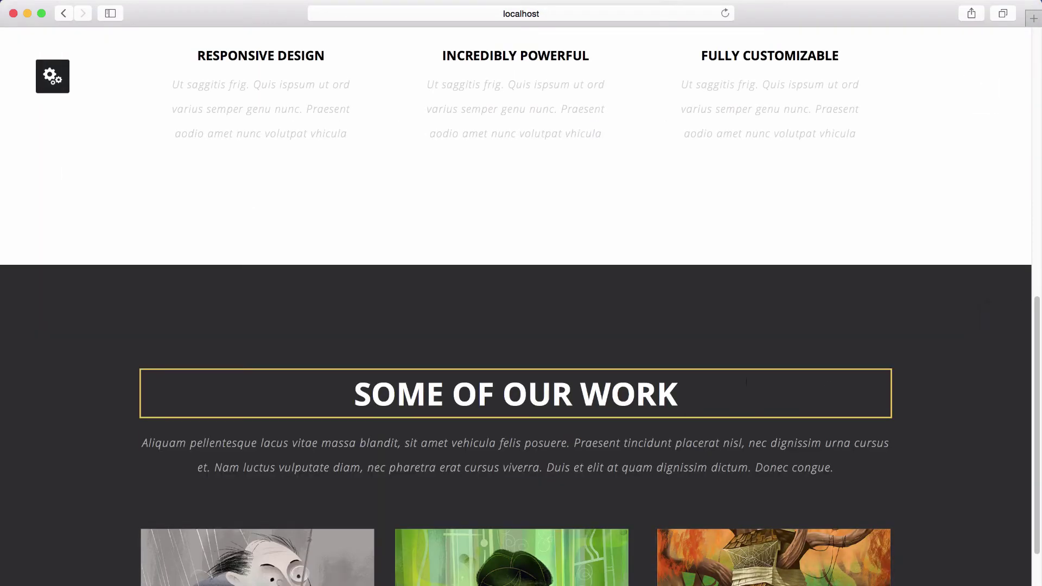
scroll(898, 418, "down", 8)
scroll(954, 441, "up", 9)
scroll(891, 191, "down", 3)
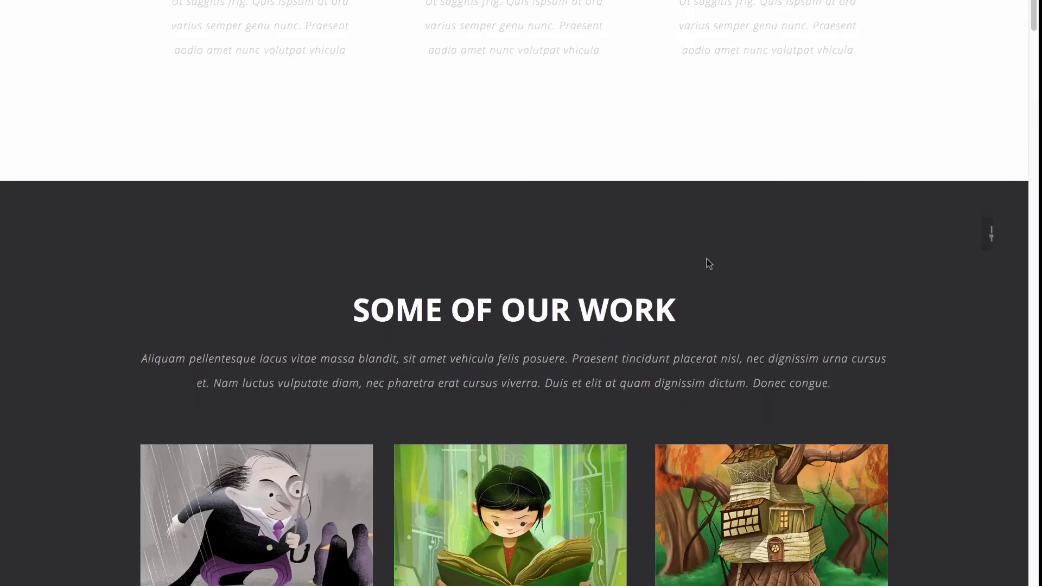
Step: Move the Some Of Our Work portfolio section above the Features section, directly below the mountain header
scroll(802, 183, "down", 8)
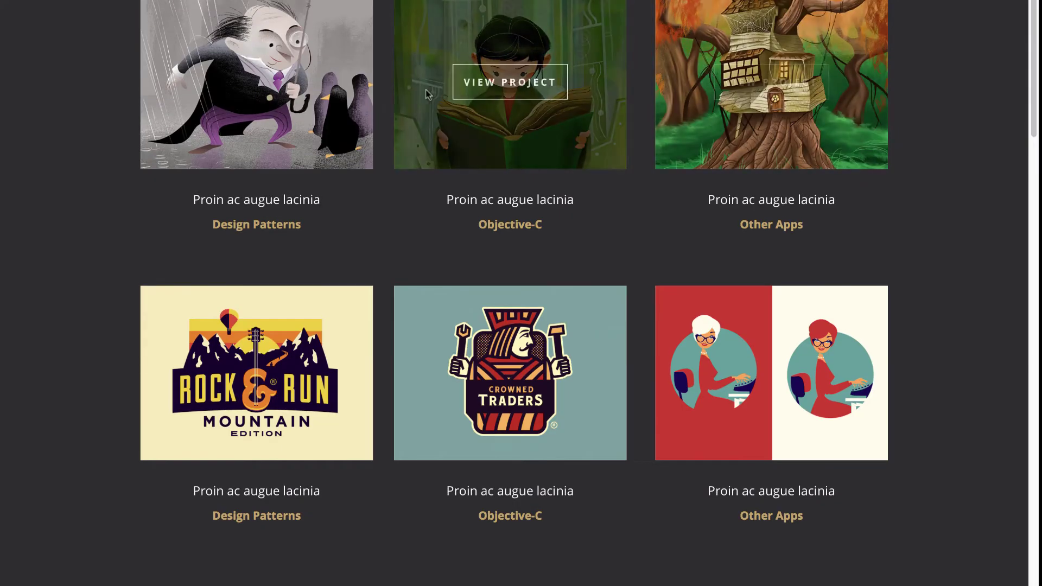
scroll(828, 388, "down", 1)
scroll(730, 272, "up", 8)
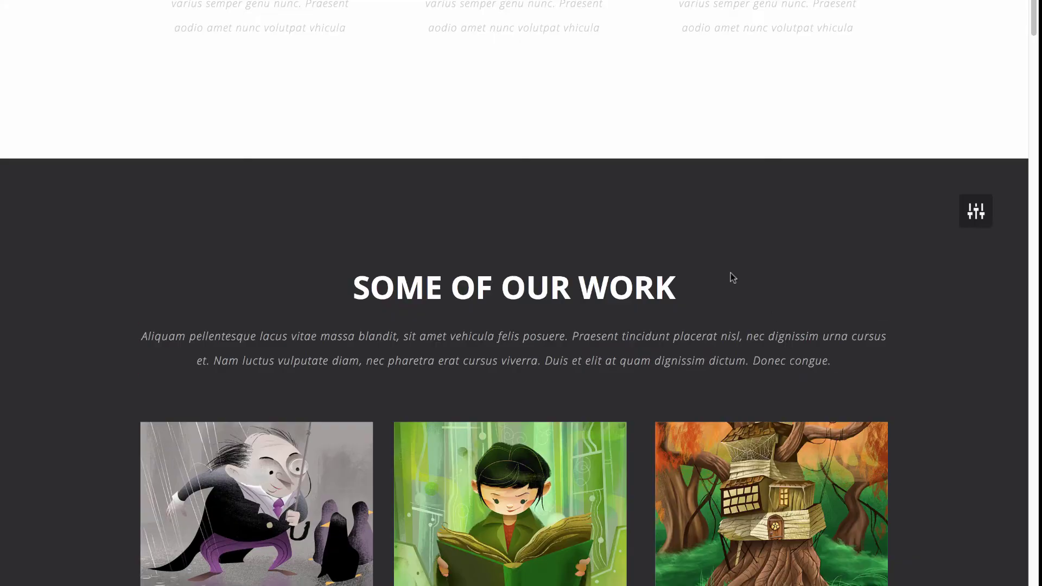
scroll(678, 201, "up", 10)
scroll(669, 179, "down", 6)
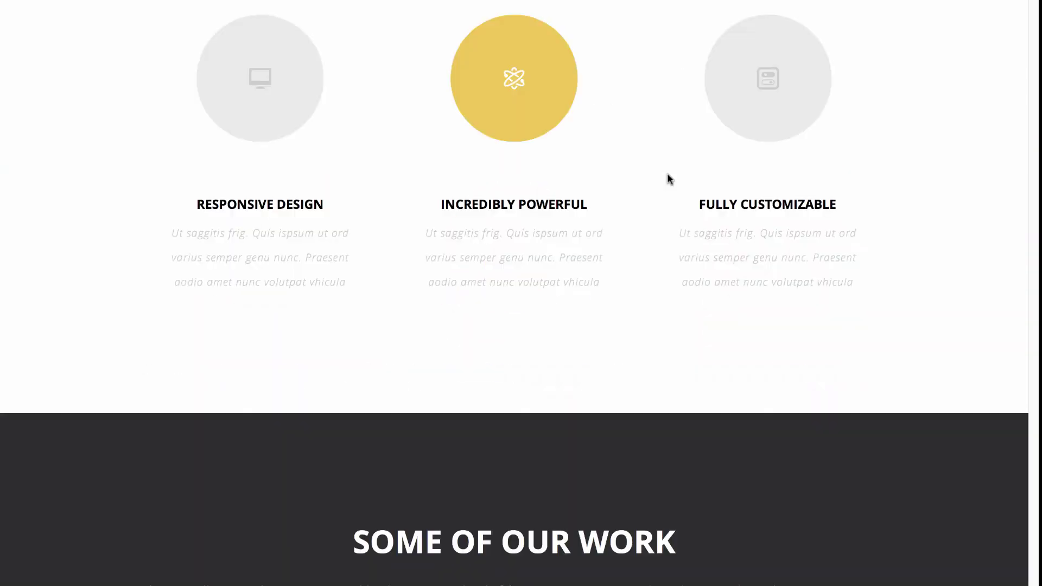
scroll(617, 428, "down", 12)
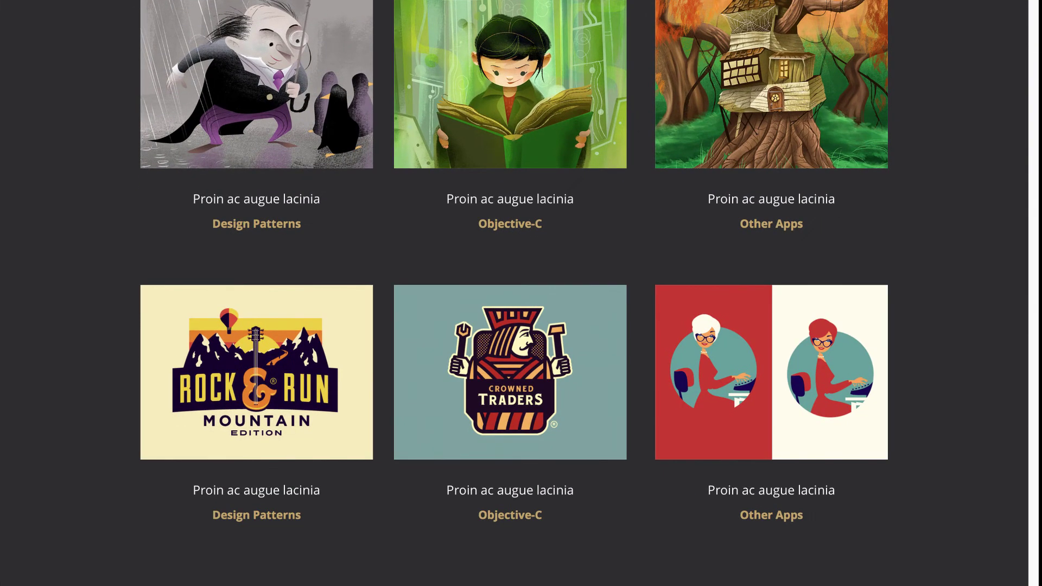
scroll(617, 428, "up", 18)
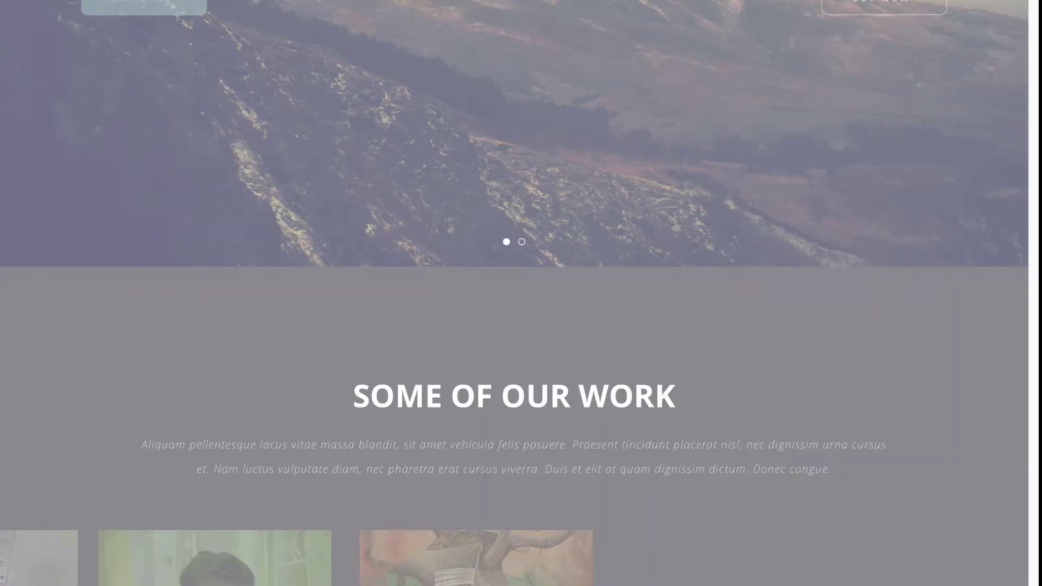
Step: Check the order of the portfolio and Features sections below the header, and reload the page
scroll(514, 293, "down", 8)
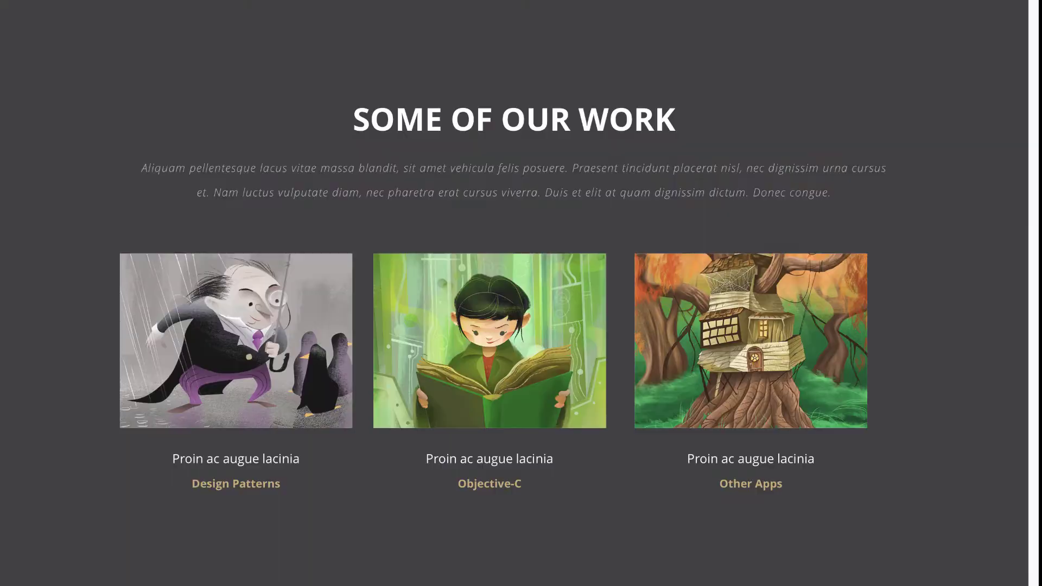
scroll(1028, 146, "down", 10)
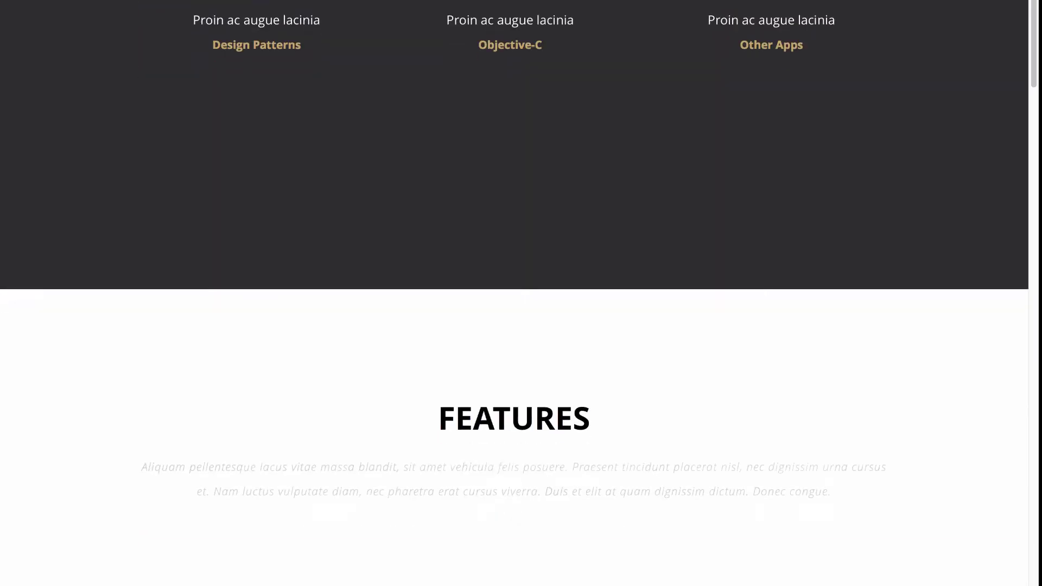
scroll(586, 511, "up", 10)
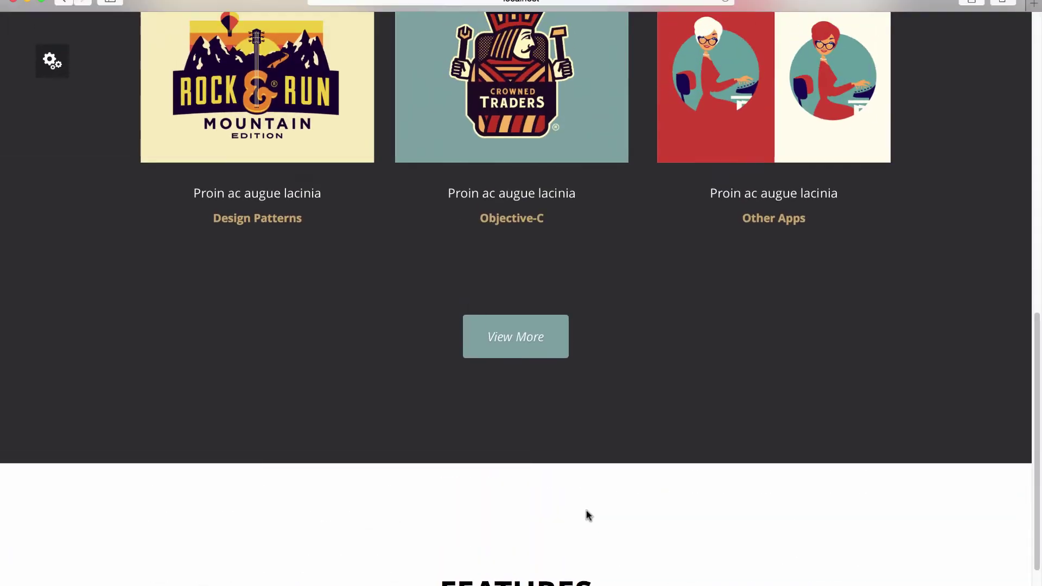
scroll(604, 288, "up", 5)
scroll(602, 261, "down", 10)
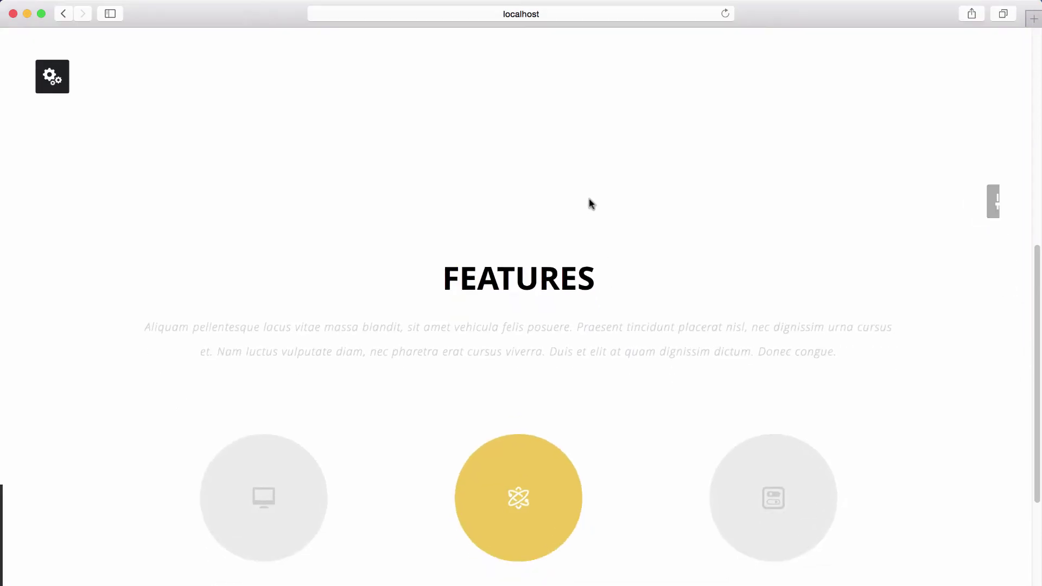
scroll(785, 462, "up", 15)
left_click(724, 12)
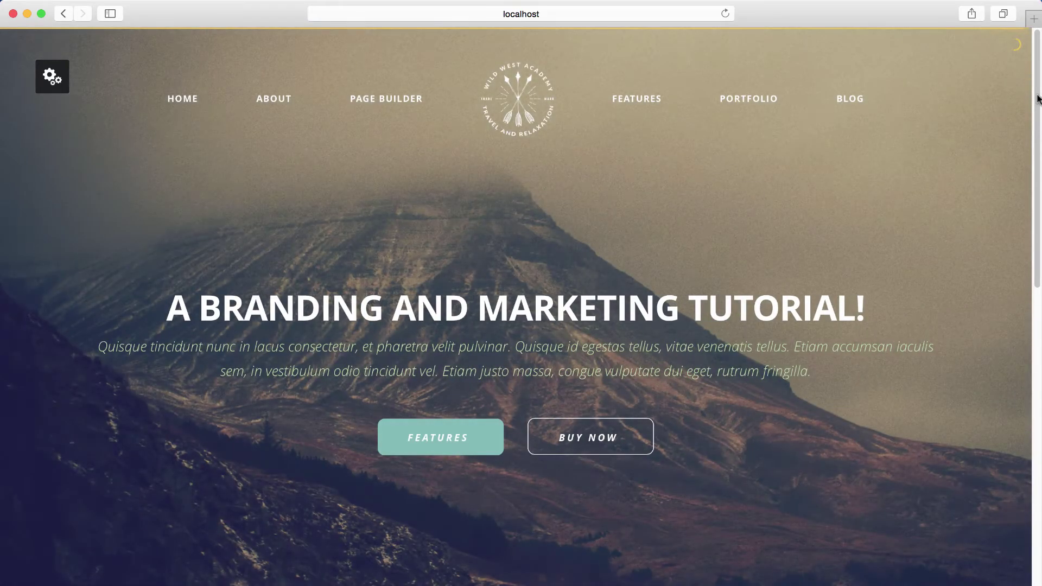
left_click_drag(1035, 114, 1000, 83)
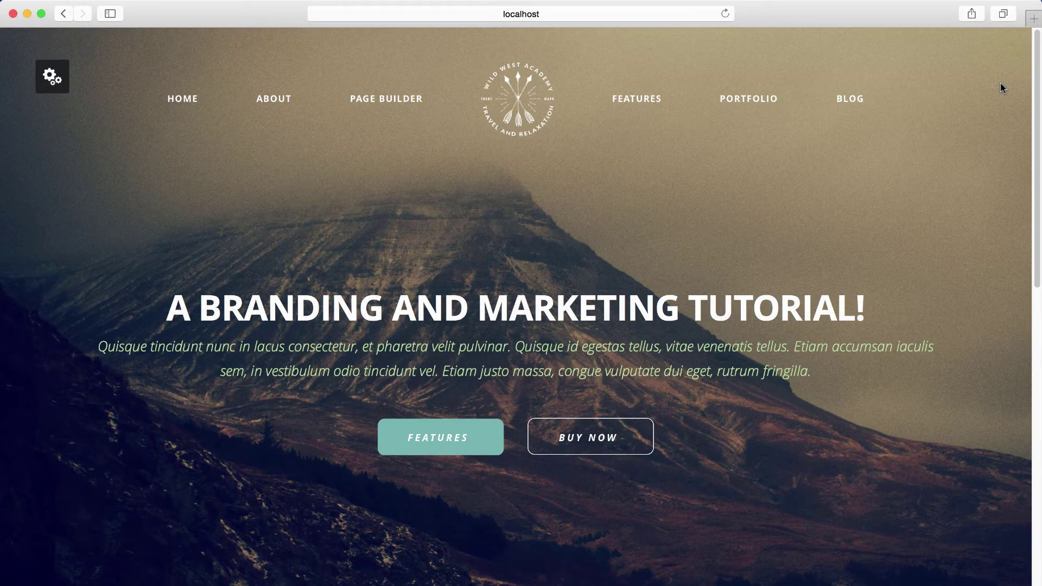
Step: Review the whole home page from the mountain header down to the Let's Talk contact form
left_click(59, 78)
scroll(1039, 110, "down", 20)
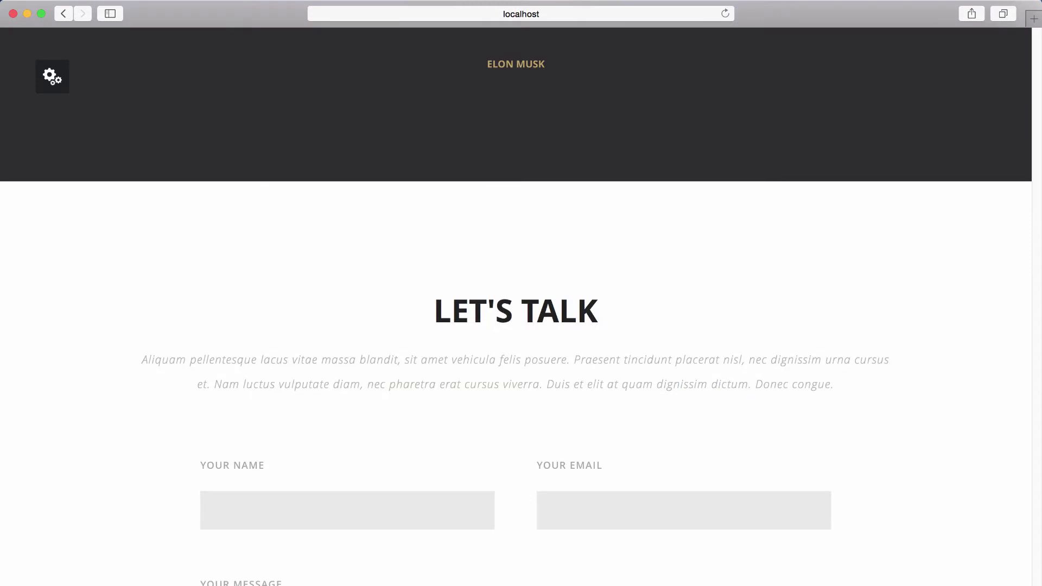
scroll(521, 293, "up", 20)
scroll(521, 293, "down", 20)
scroll(521, 293, "up", 8)
scroll(521, 293, "down", 8)
scroll(997, 181, "up", 20)
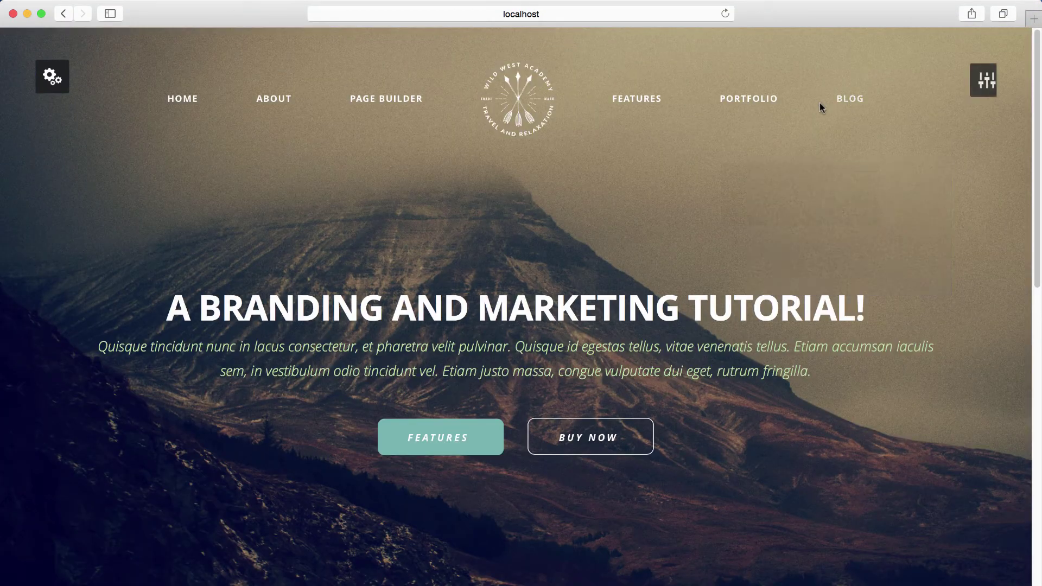
Step: Check the Portfolio and Blog menu options, and open the home page variant containing the Our Writing section
mouse_move(664, 103)
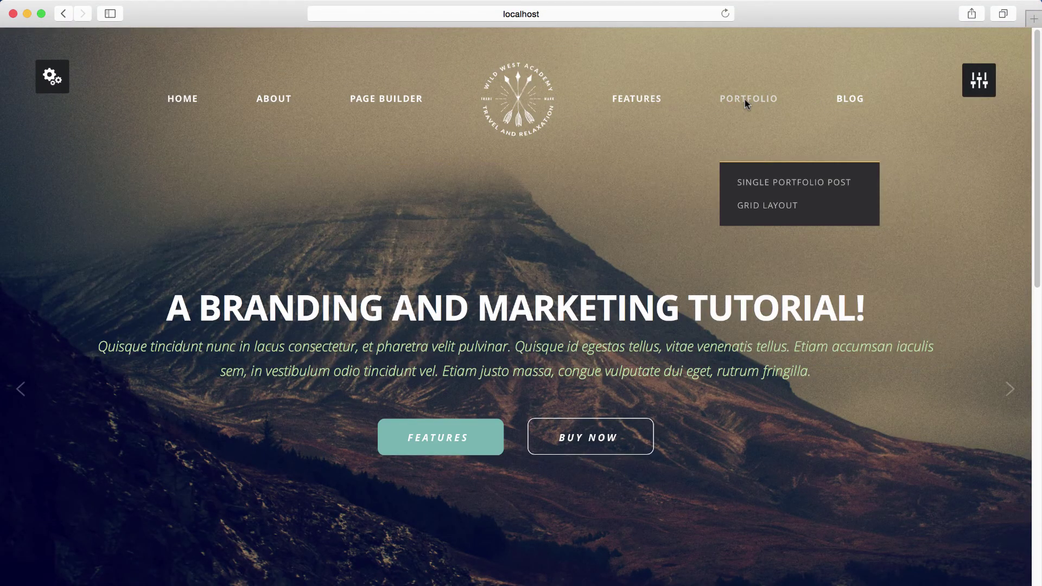
mouse_move(847, 109)
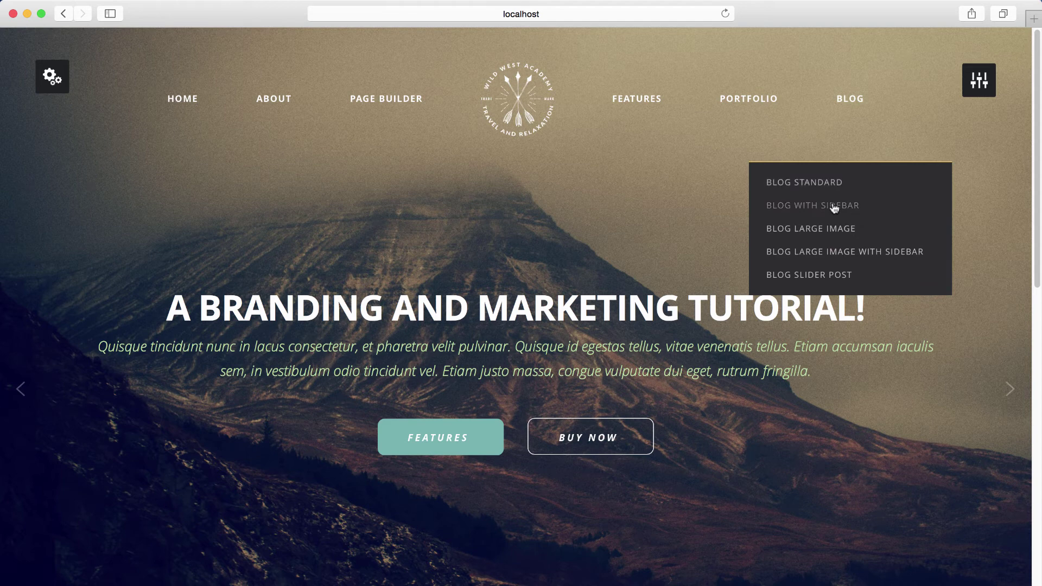
mouse_move(187, 101)
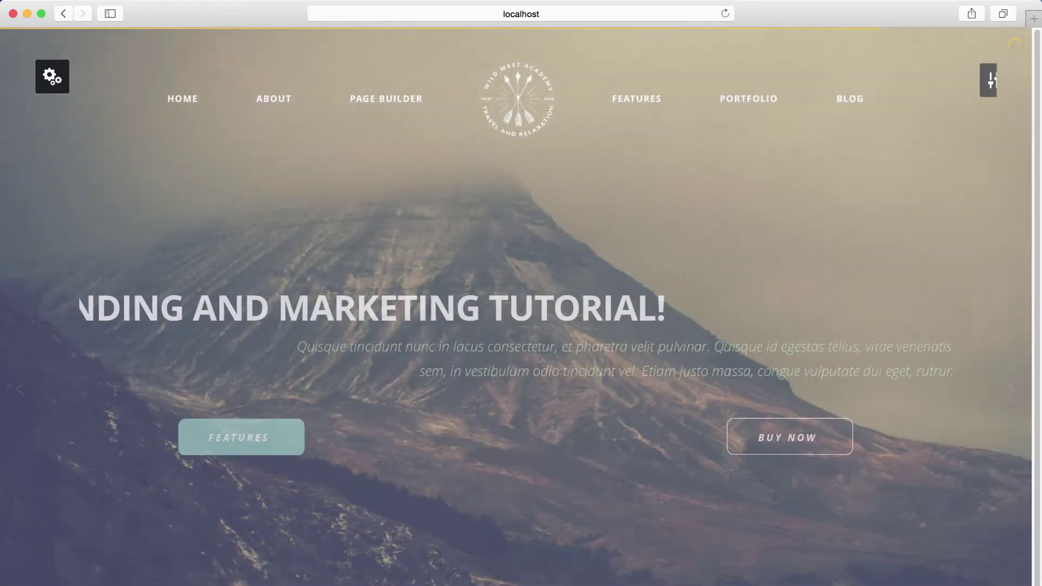
scroll(249, 230, "down", 10)
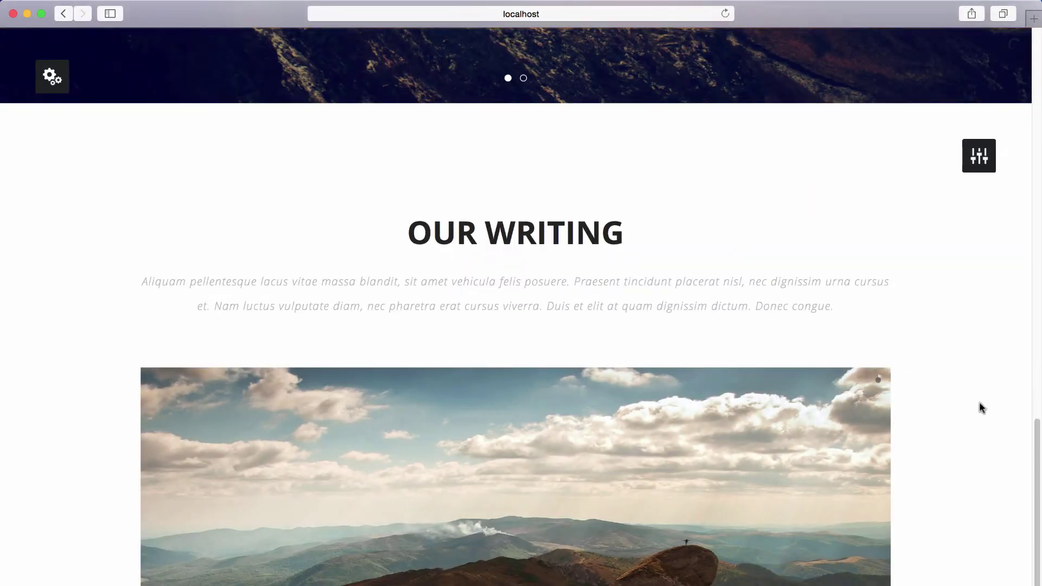
Step: Open the About page and review its circular loaders, Progression Bars and Number Counters sections
scroll(981, 433, "up", 10)
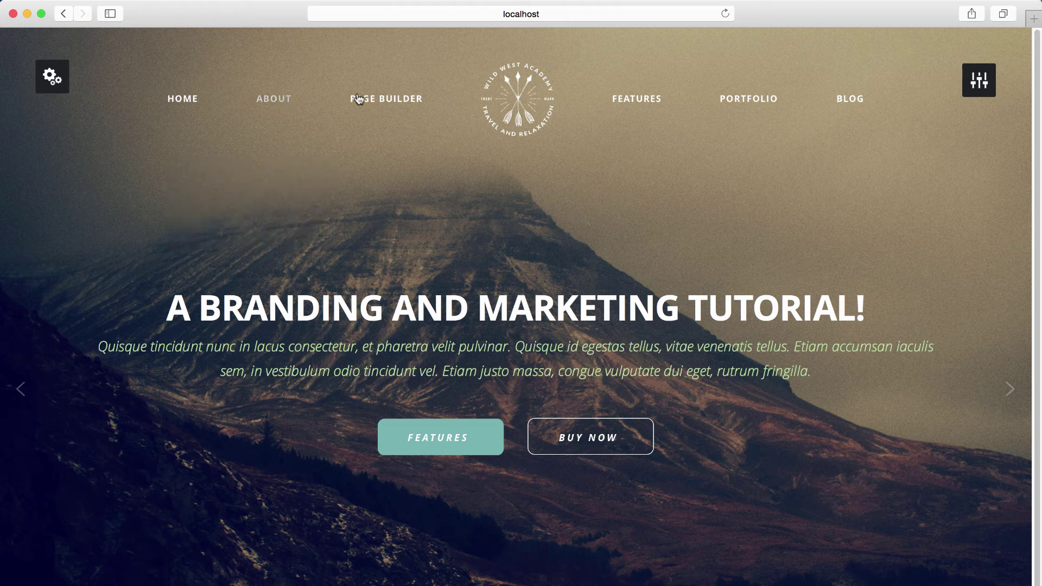
left_click(274, 100)
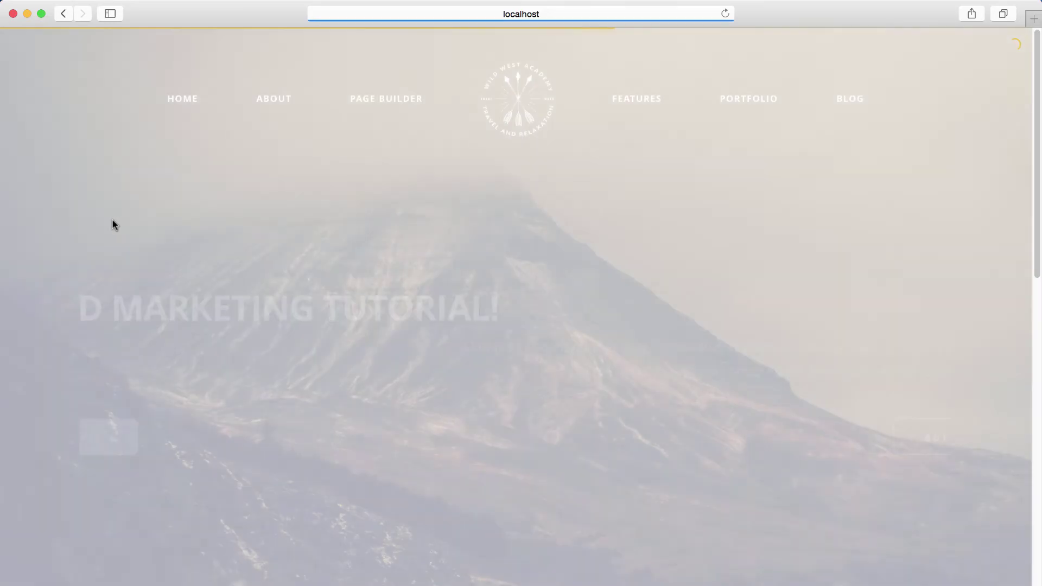
scroll(96, 249, "down", 15)
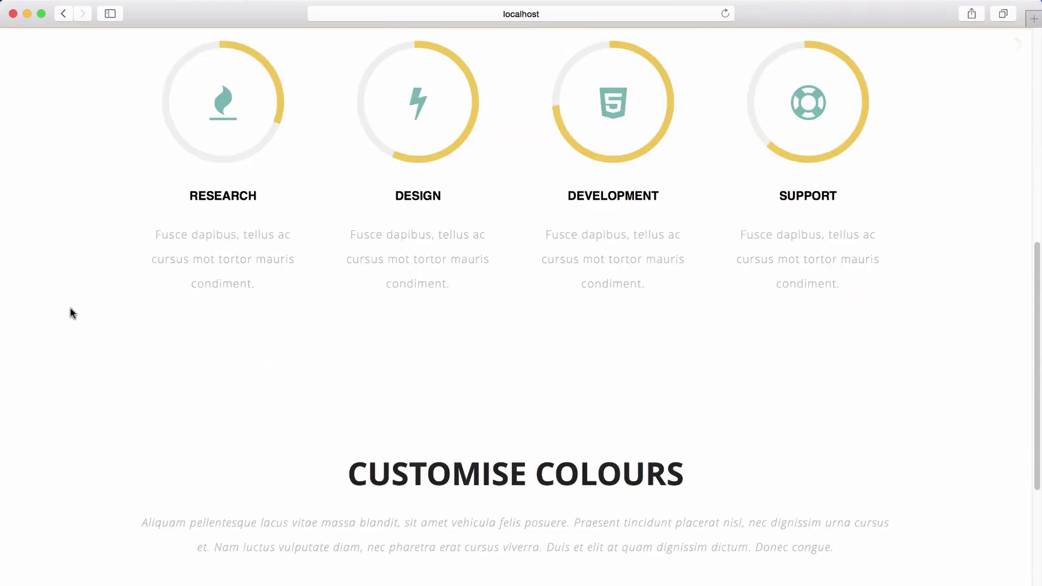
scroll(74, 307, "down", 5)
scroll(77, 302, "down", 3)
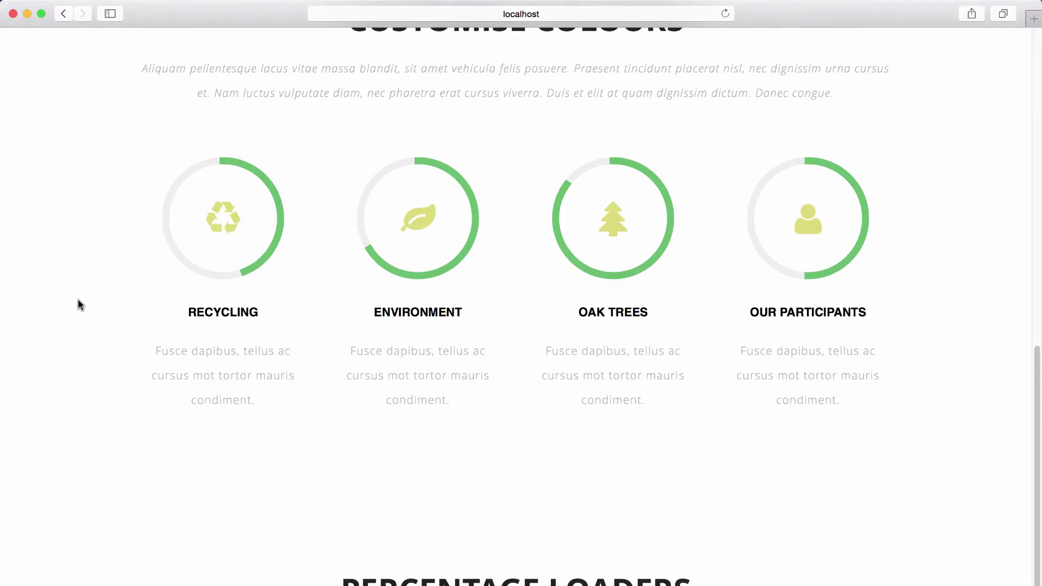
scroll(77, 299, "down", 20)
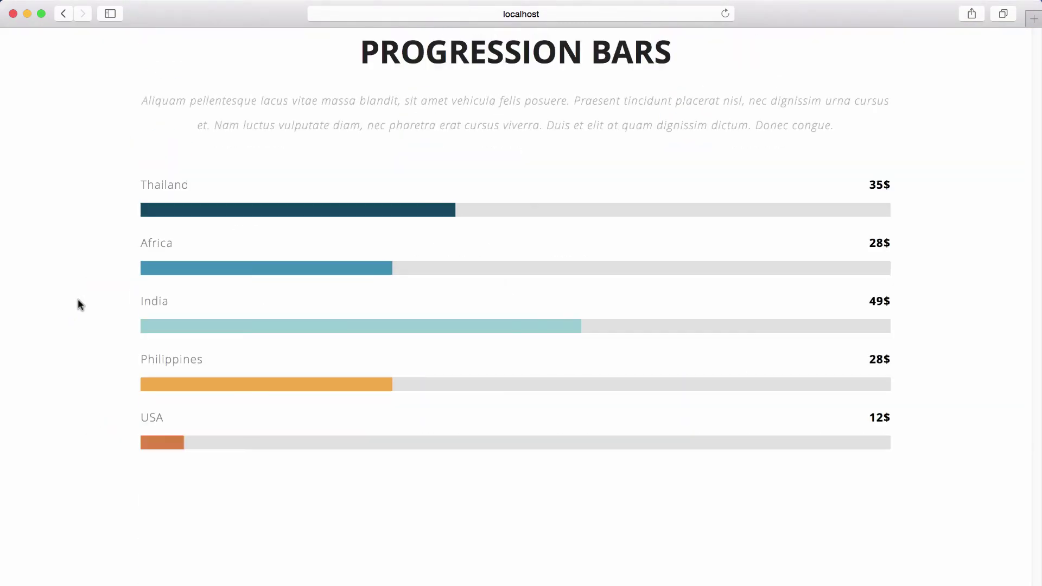
scroll(78, 300, "down", 8)
scroll(912, 579, "down", 20)
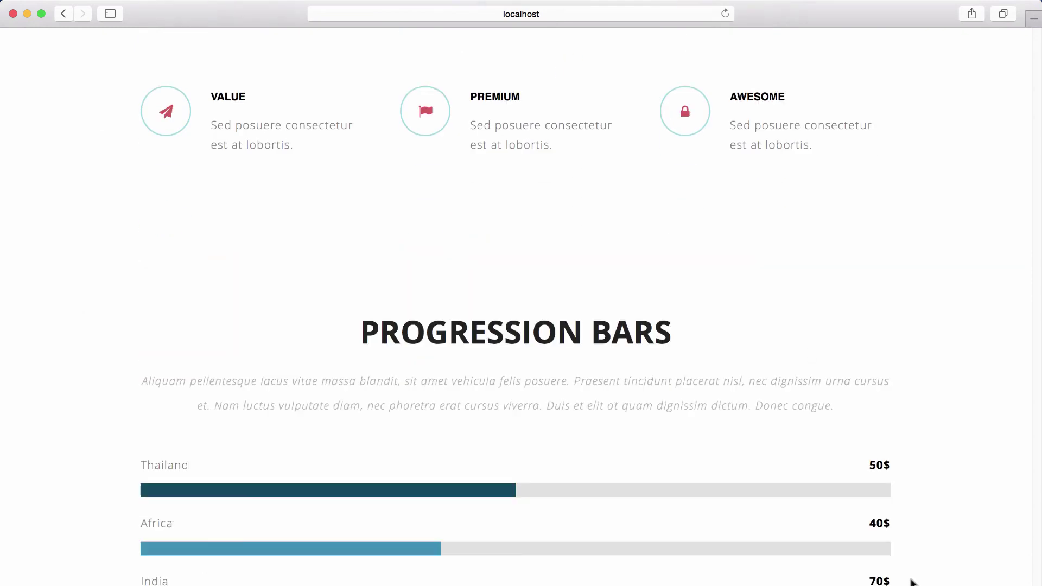
scroll(225, 300, "down", 10)
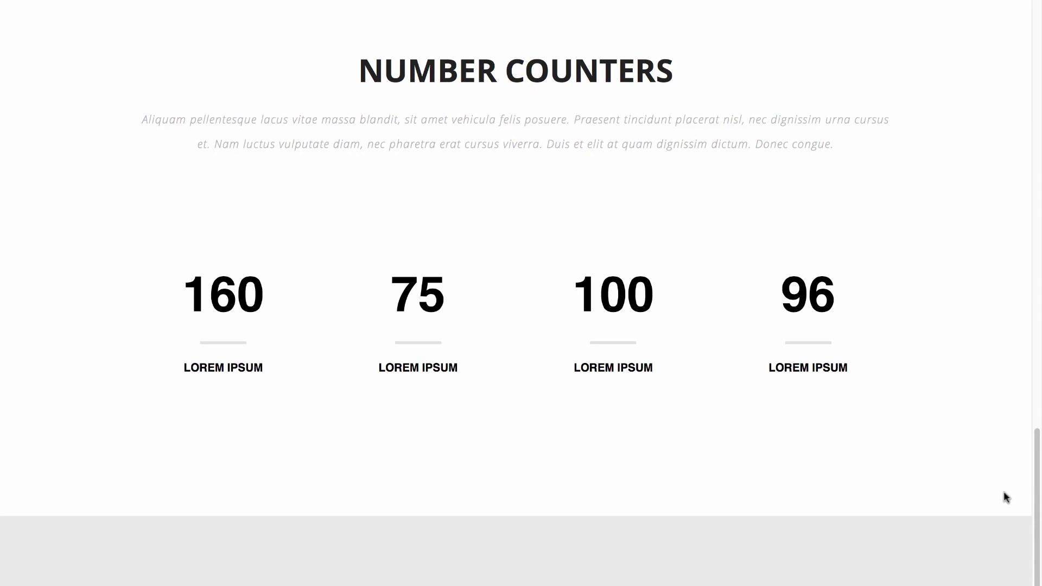
Step: Open the page containing the Page Builder section and review that section and the Theme Features cards
left_click_drag(1037, 515, 1037, 1)
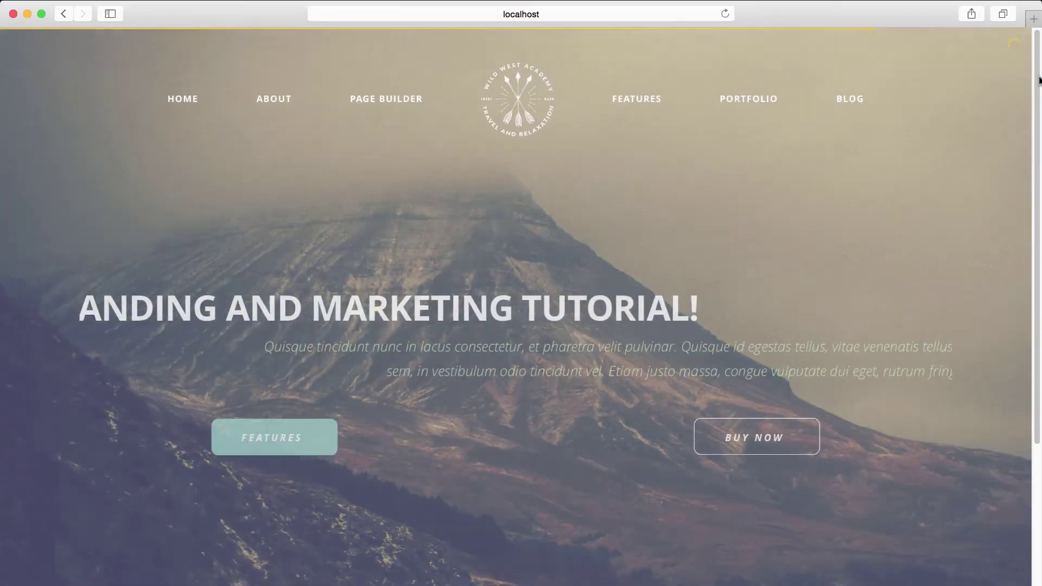
scroll(521, 293, "down", 8)
scroll(409, 418, "down", 2)
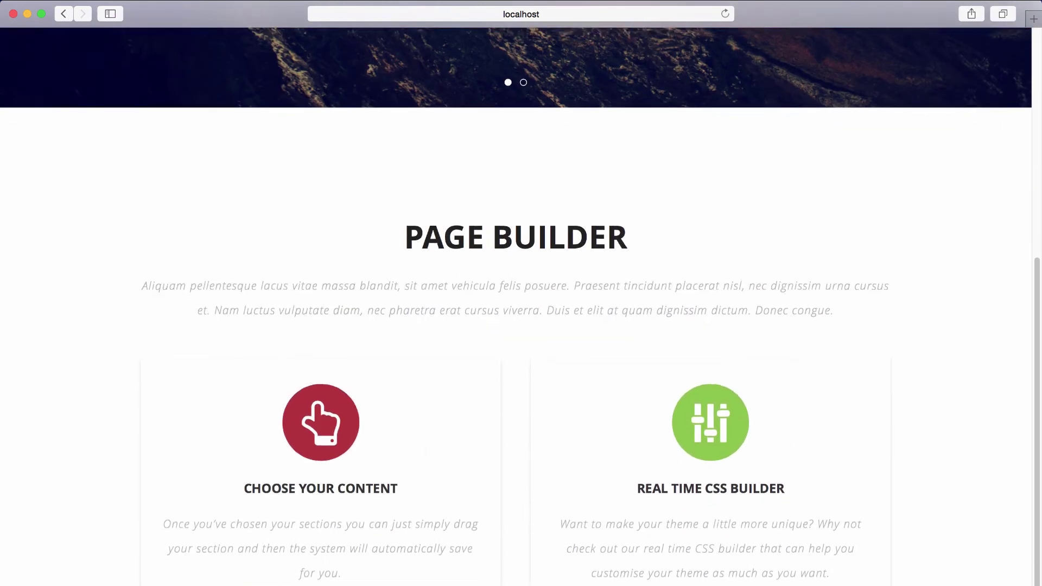
scroll(446, 502, "down", 10)
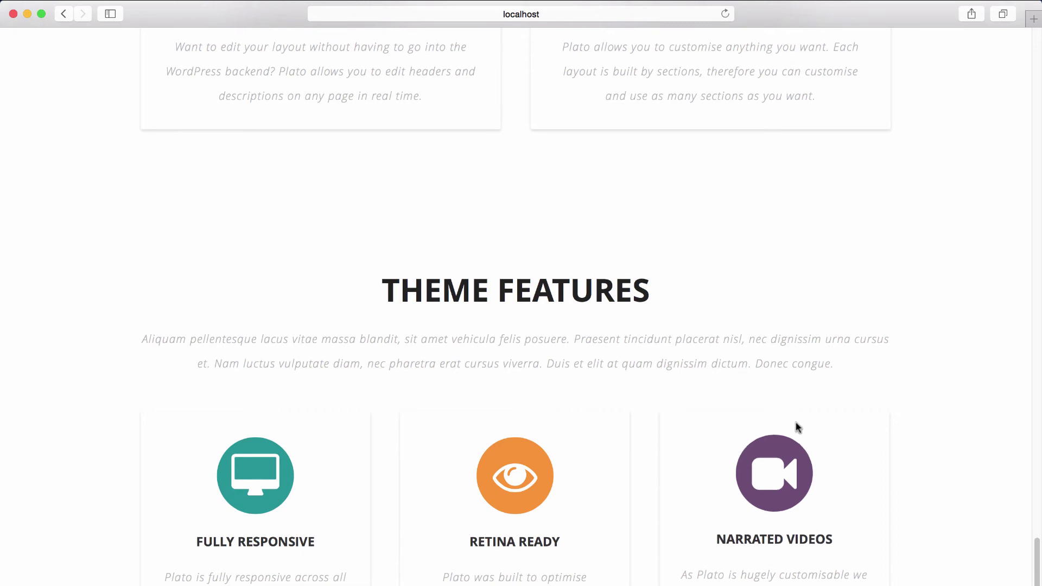
scroll(521, 307, "down", 4)
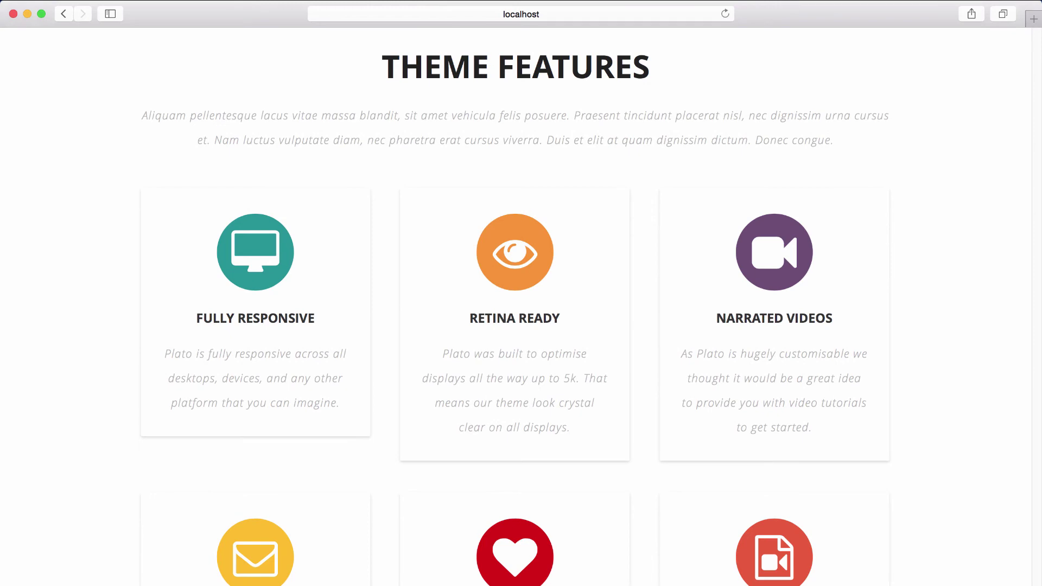
scroll(521, 307, "down", 4)
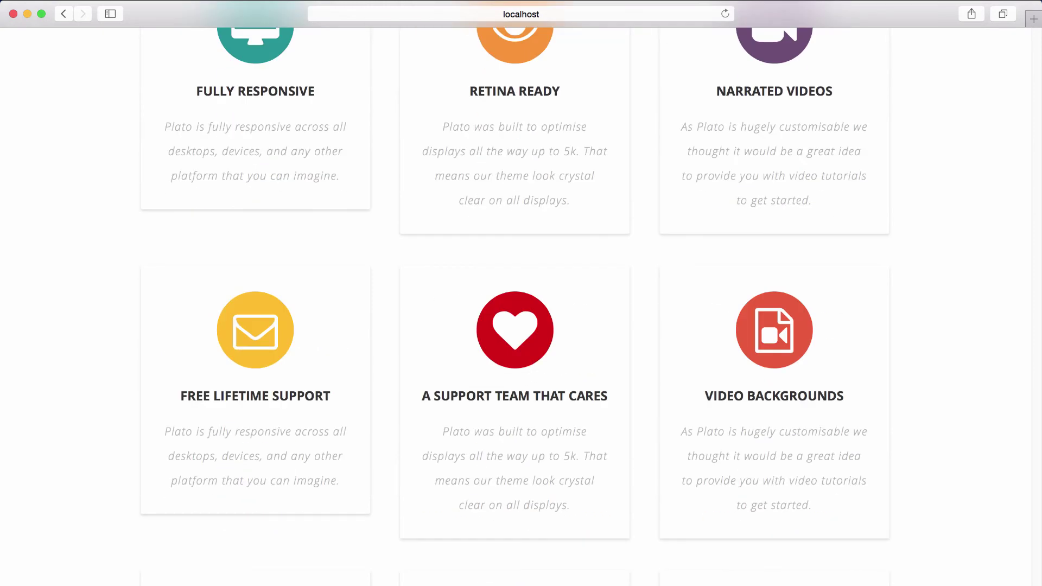
scroll(998, 373, "up", 15)
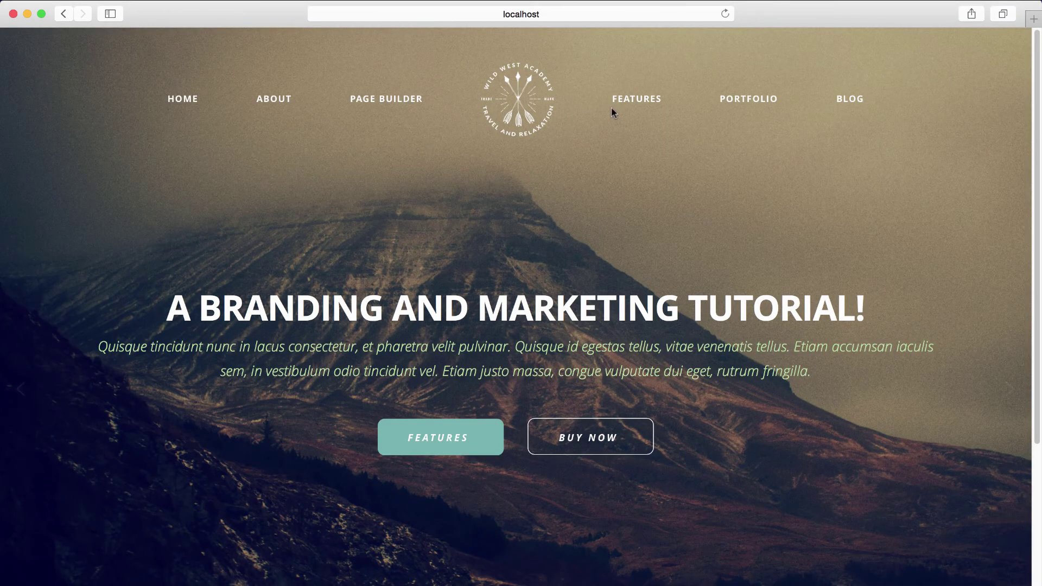
Step: Return to the home page, view its Some Of Our Work section and check the Portfolio layout options
left_click(487, 98)
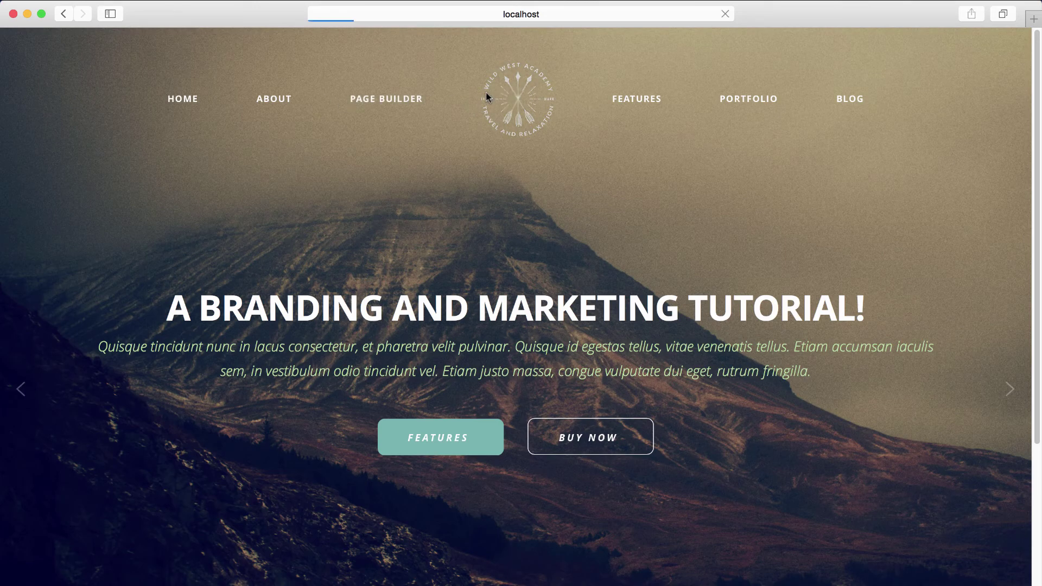
scroll(755, 552, "down", 10)
scroll(756, 552, "down", 8)
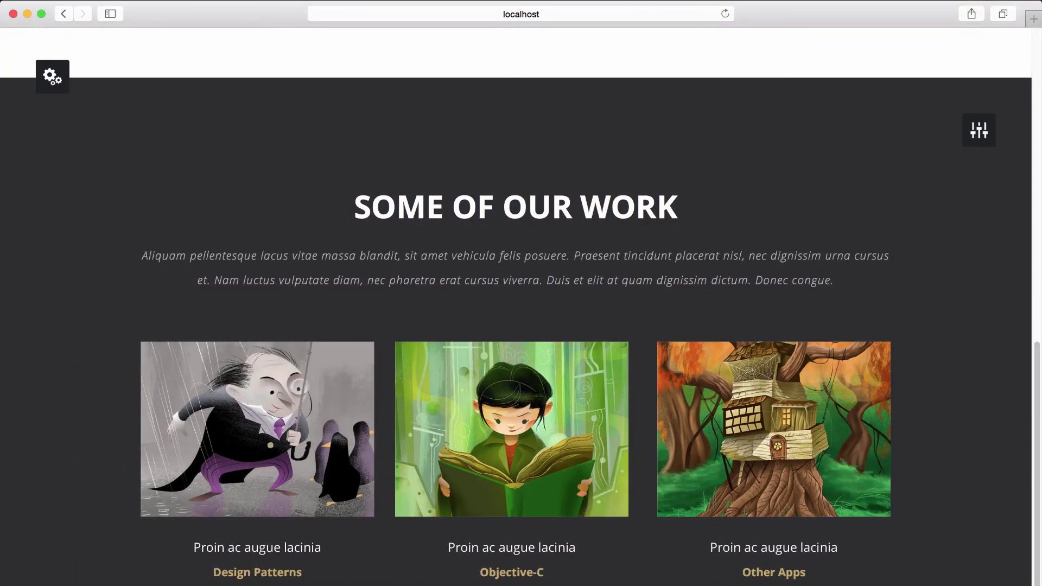
scroll(521, 304, "up", 20)
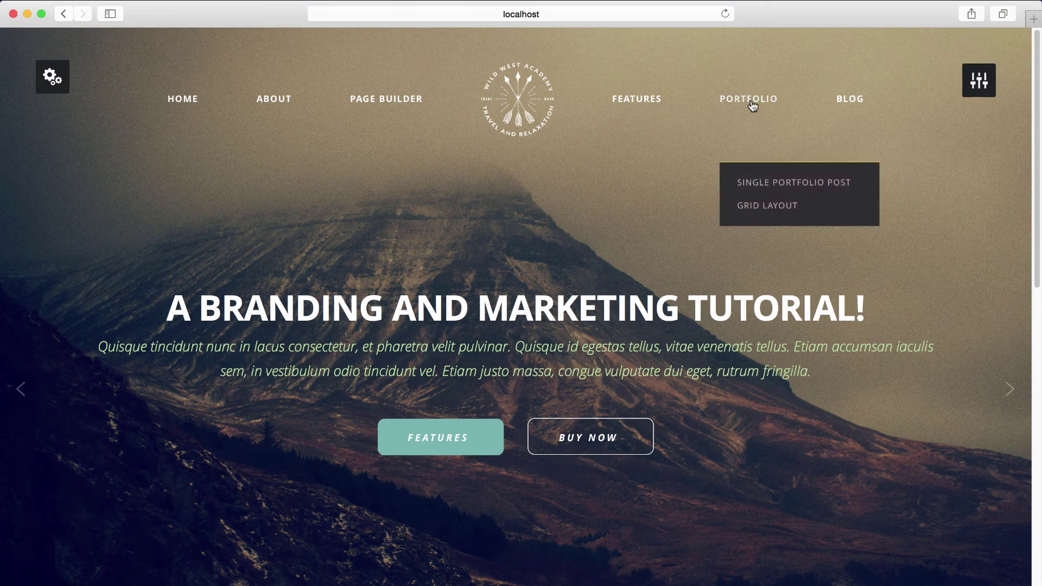
mouse_move(662, 106)
mouse_move(734, 97)
mouse_move(617, 103)
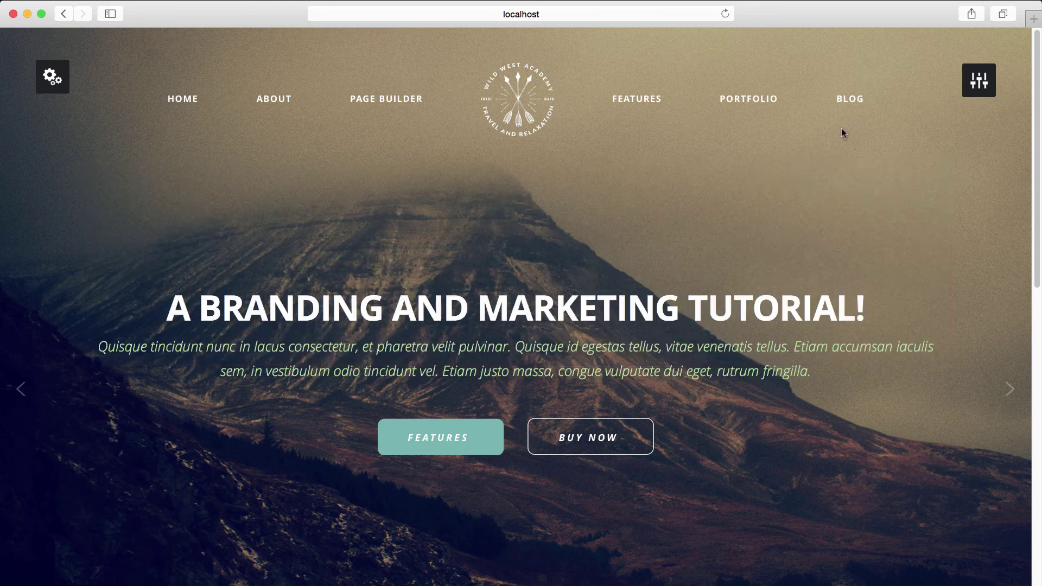
Step: Open the Blog Standard layout and look through its posts below the mountain header
mouse_move(849, 99)
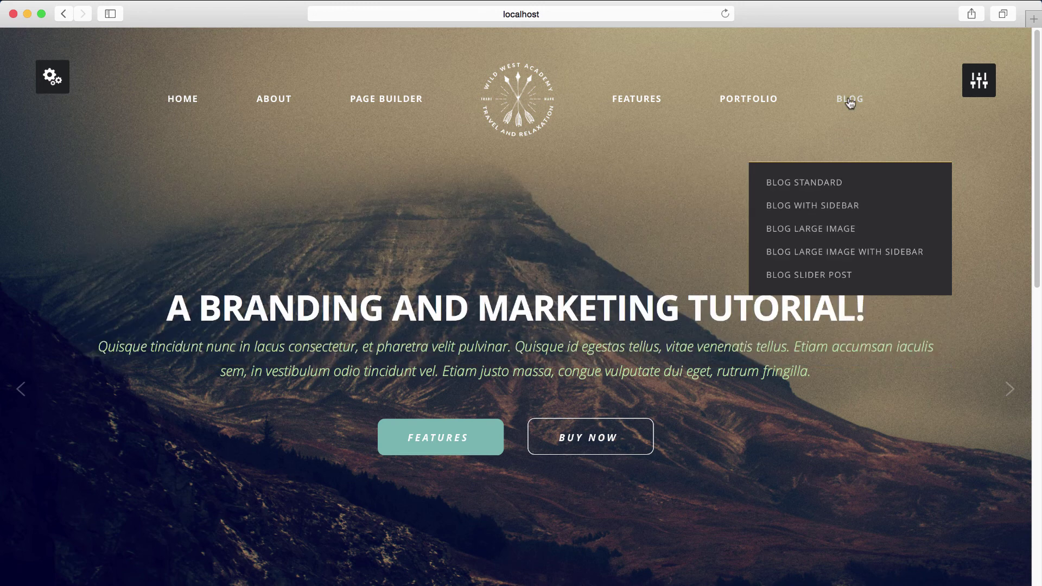
left_click(819, 188)
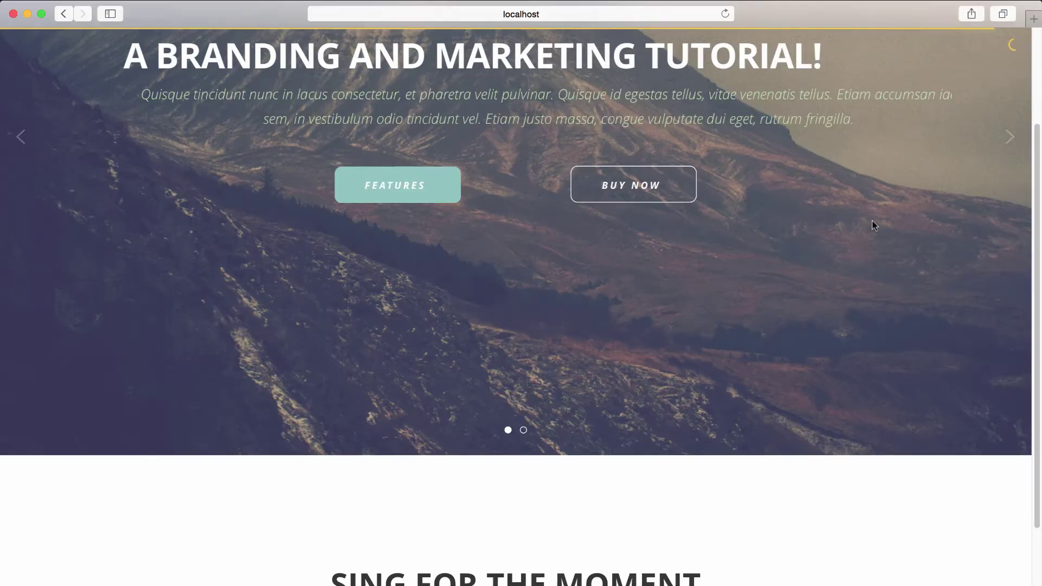
scroll(872, 226, "down", 15)
scroll(893, 314, "down", 4)
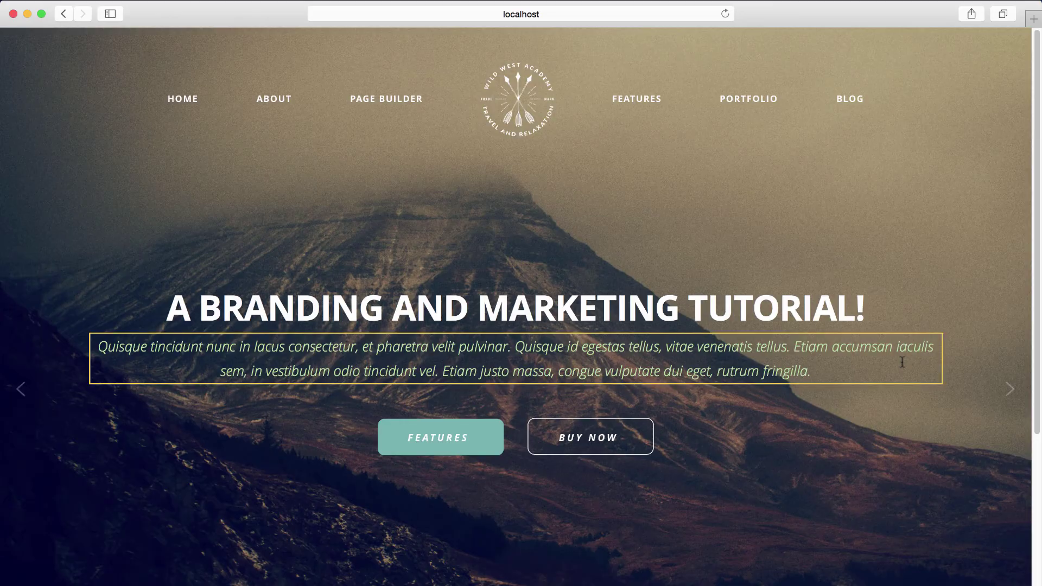
scroll(901, 361, "down", 20)
scroll(901, 367, "down", 8)
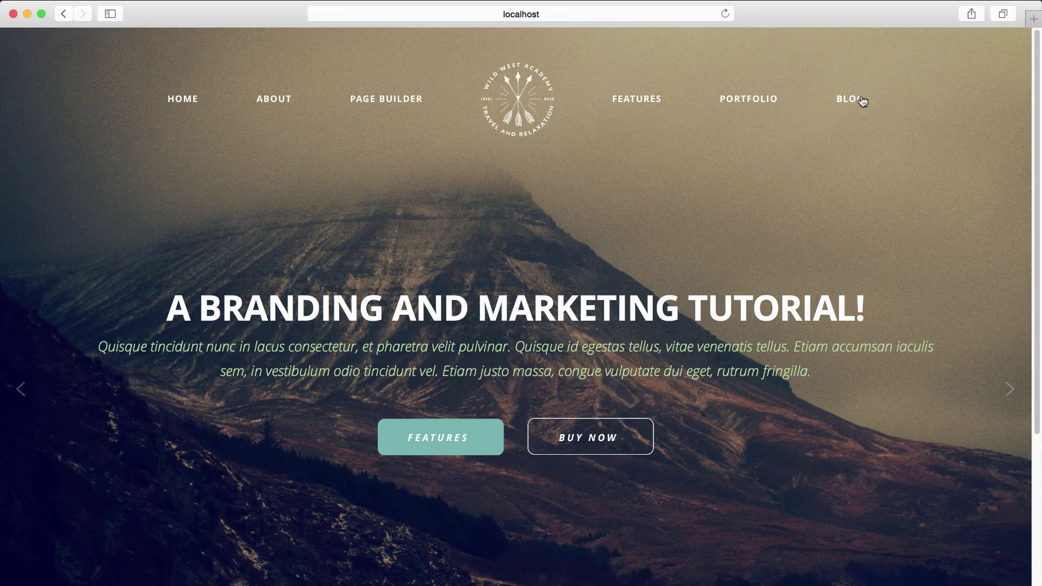
Step: Open the Blog Large Image layout and look through its full-width post images
mouse_move(850, 103)
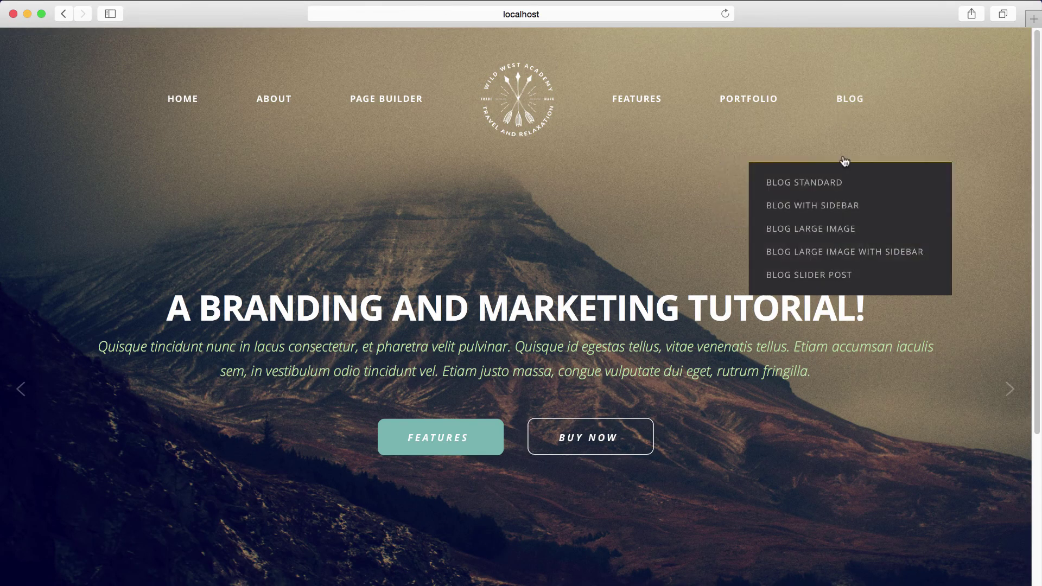
left_click(881, 229)
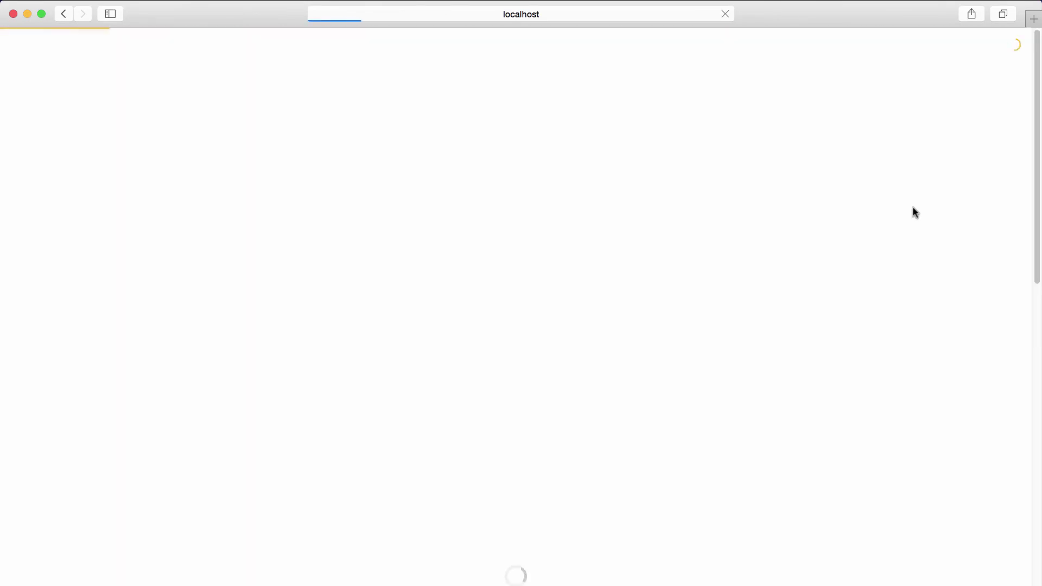
scroll(900, 221, "down", 6)
scroll(976, 326, "down", 7)
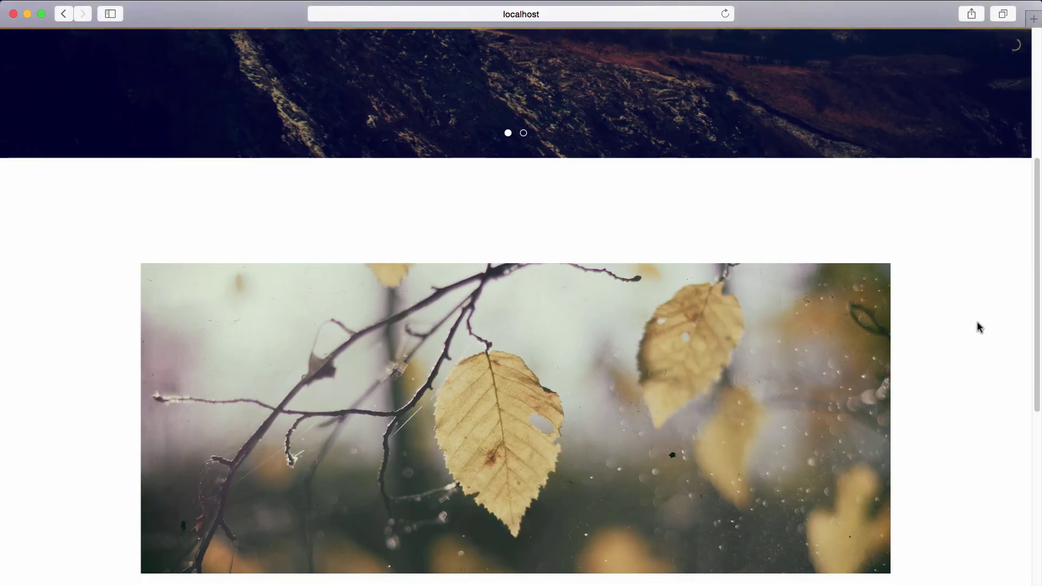
scroll(1037, 388, "down", 15)
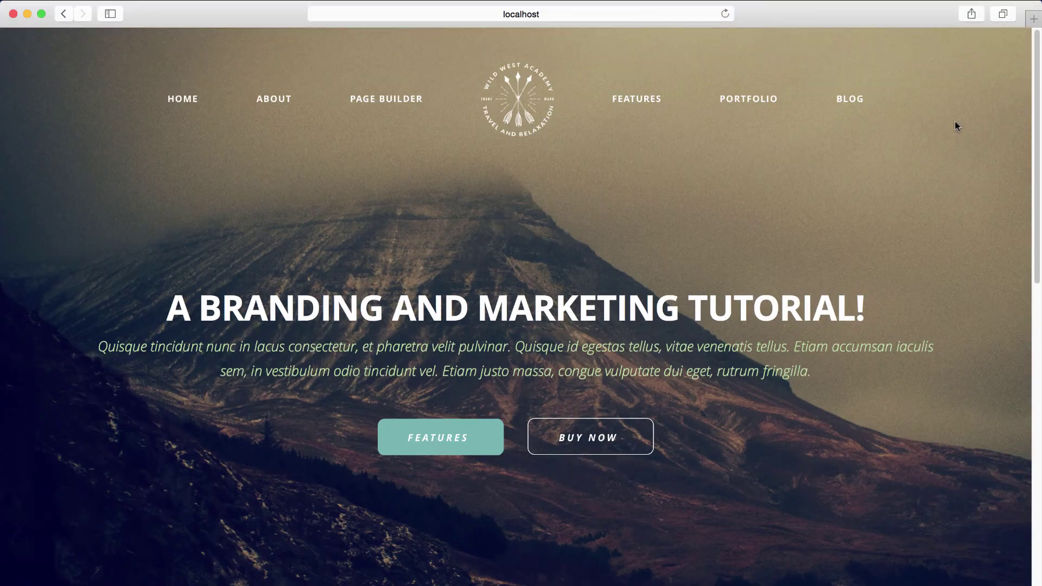
Step: Open the Blog Large Image With Sidebar layout and review its posts beside the search, recent posts and comments sidebar
mouse_move(851, 106)
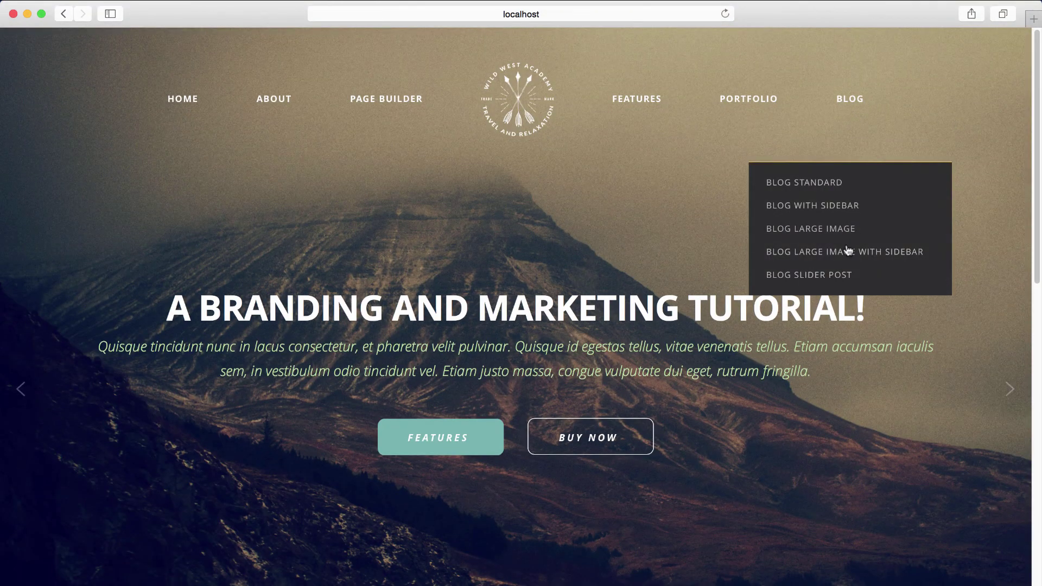
left_click(843, 252)
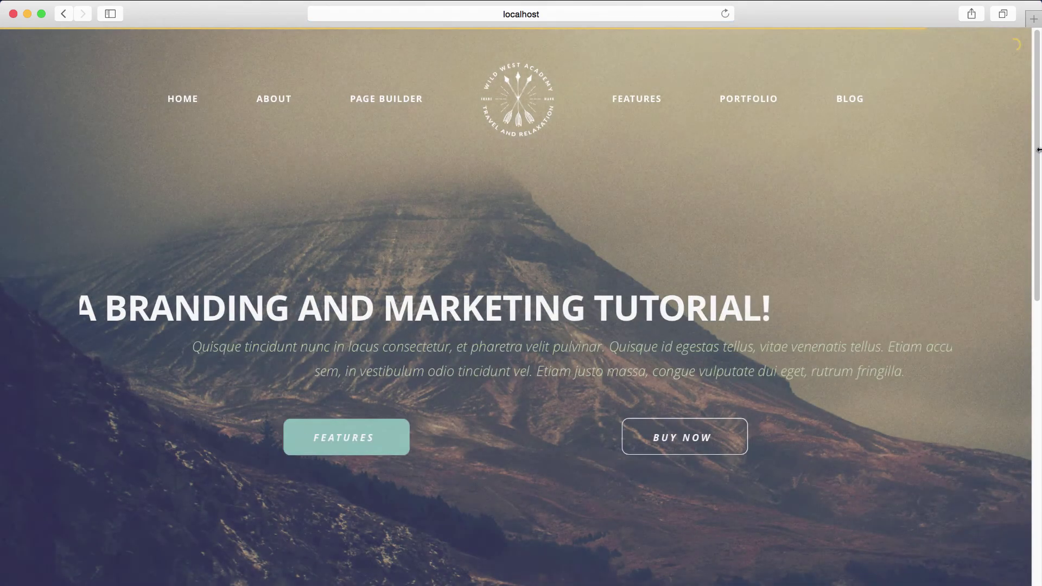
scroll(1030, 310, "down", 10)
scroll(1031, 335, "down", 15)
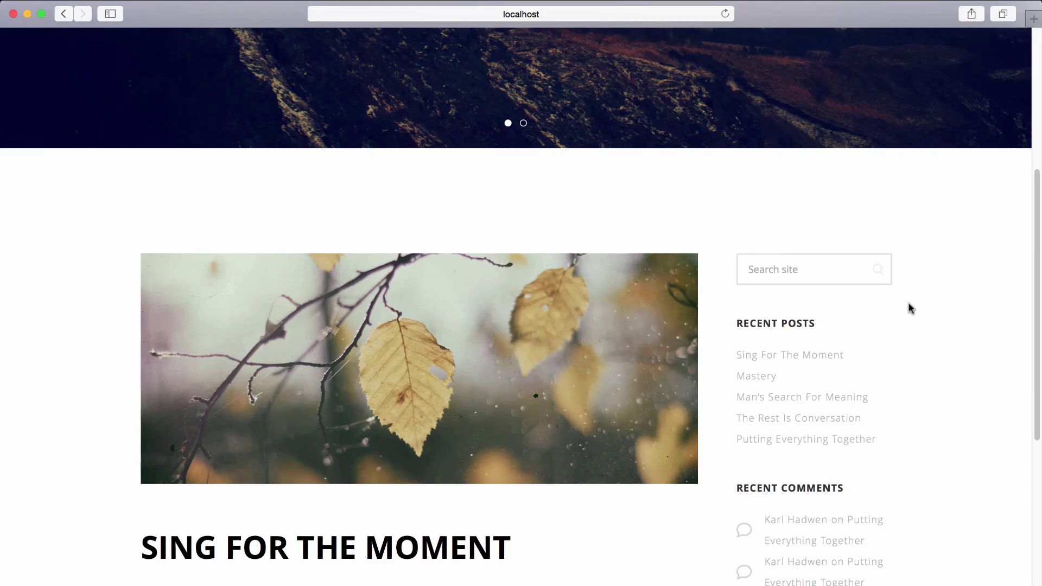
scroll(907, 306, "down", 3)
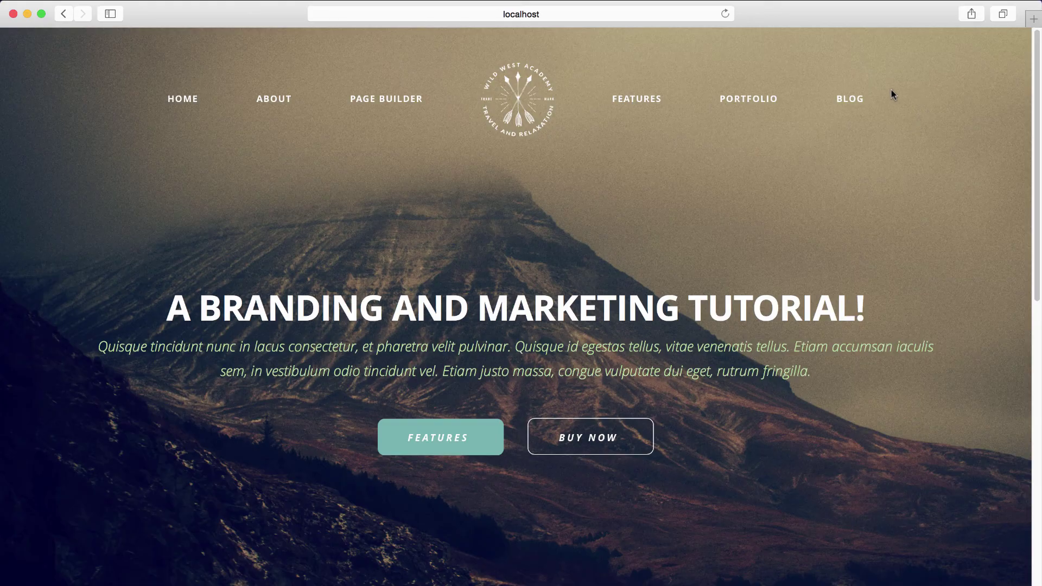
Step: Preview the Blog With Sidebar layout and return to the home page
mouse_move(850, 103)
left_click(831, 204)
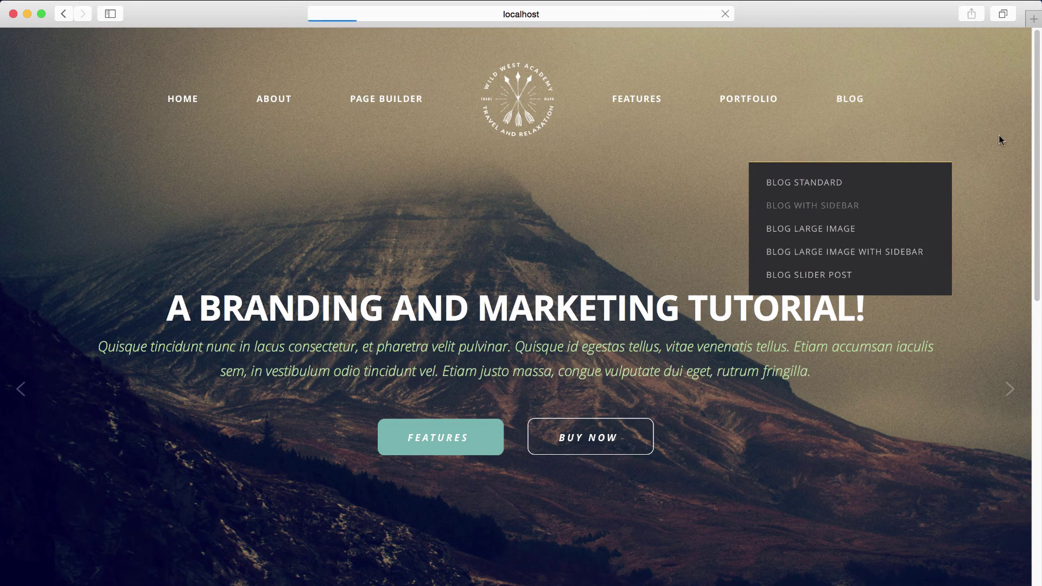
scroll(1039, 89, "down", 10)
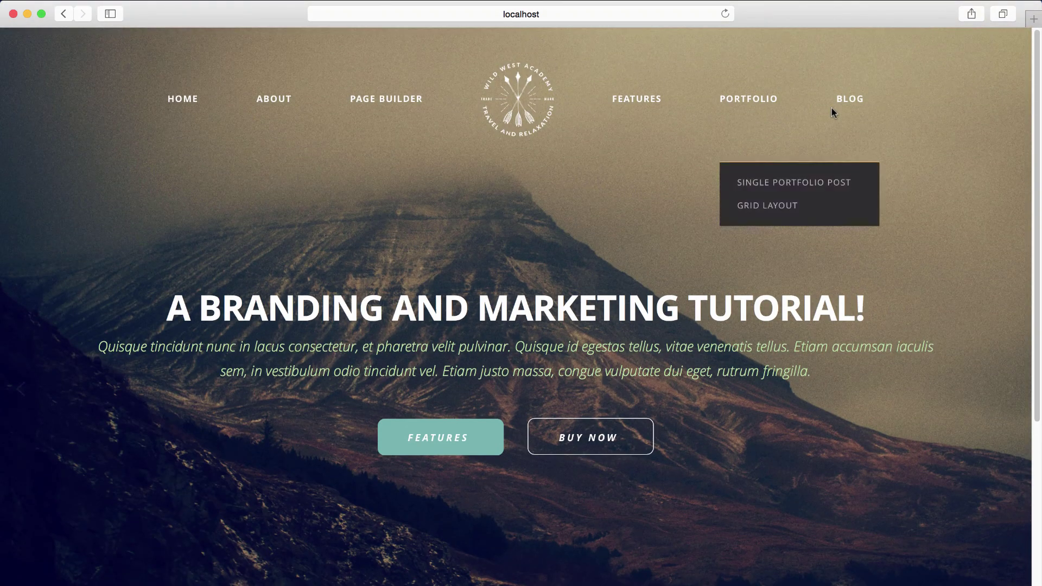
mouse_move(848, 107)
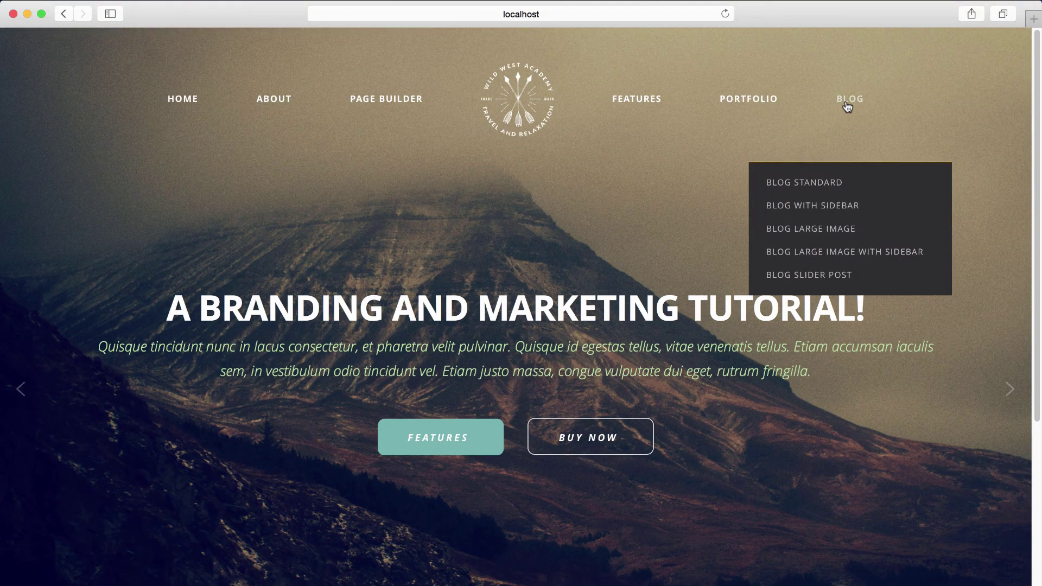
left_click(493, 97)
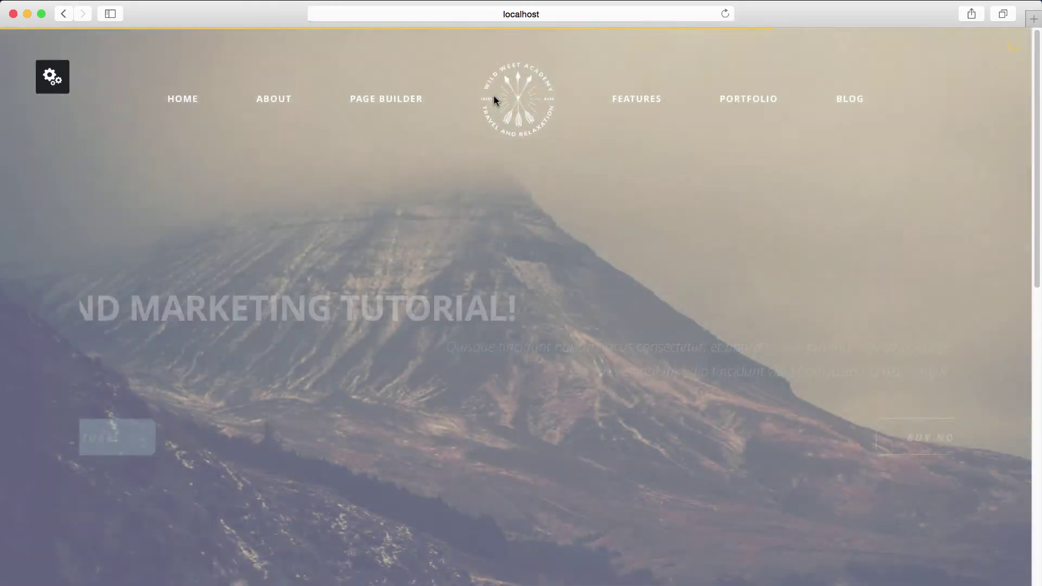